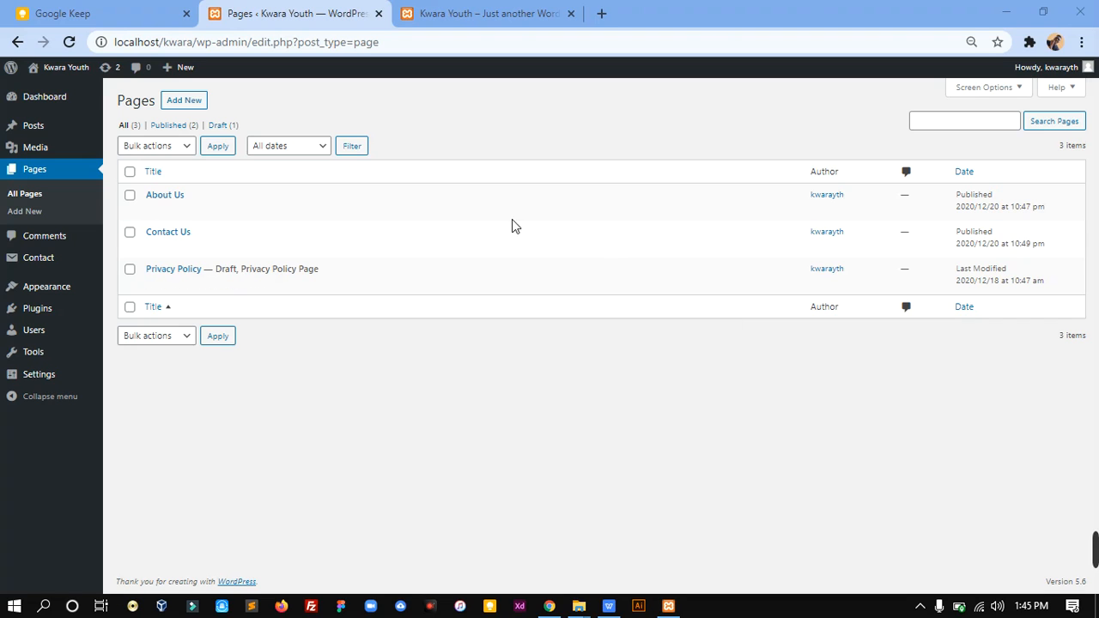
Step: Create a new page titled "Home"
{"action": "left_click", "coordinate": [188, 104]}
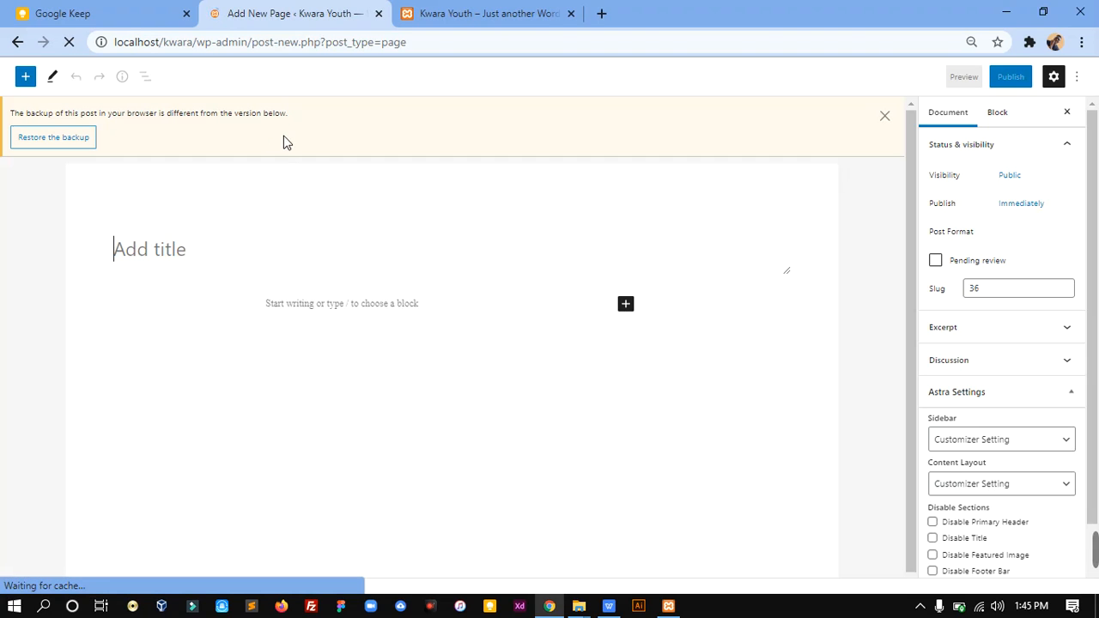
{"action": "type", "text": "Home"}
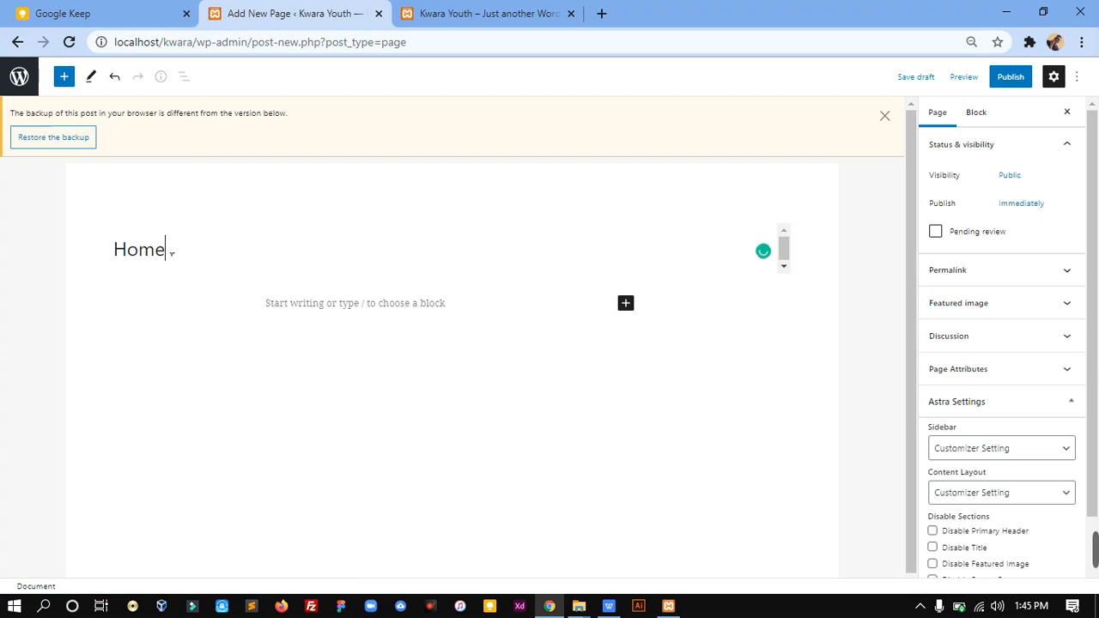
Step: In the page's Astra settings, choose No Sidebar and the Full Width / Contained content layout, and disable the title and featured image
{"action": "left_click_drag", "start_coordinate": [1094, 236], "coordinate": [1093, 322]}
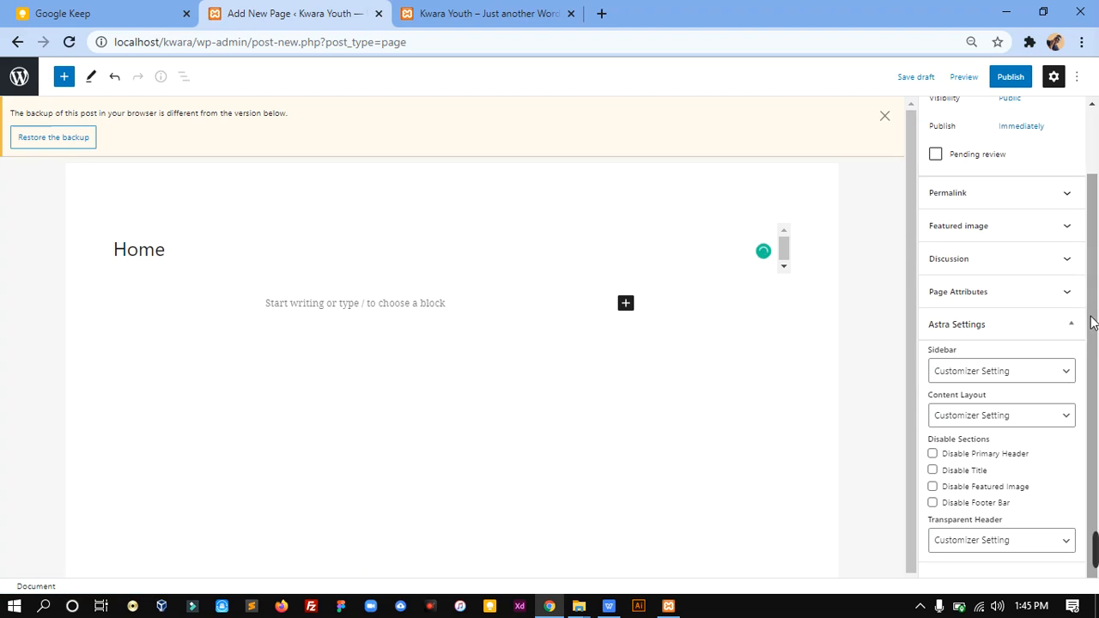
{"action": "left_click", "coordinate": [1029, 372]}
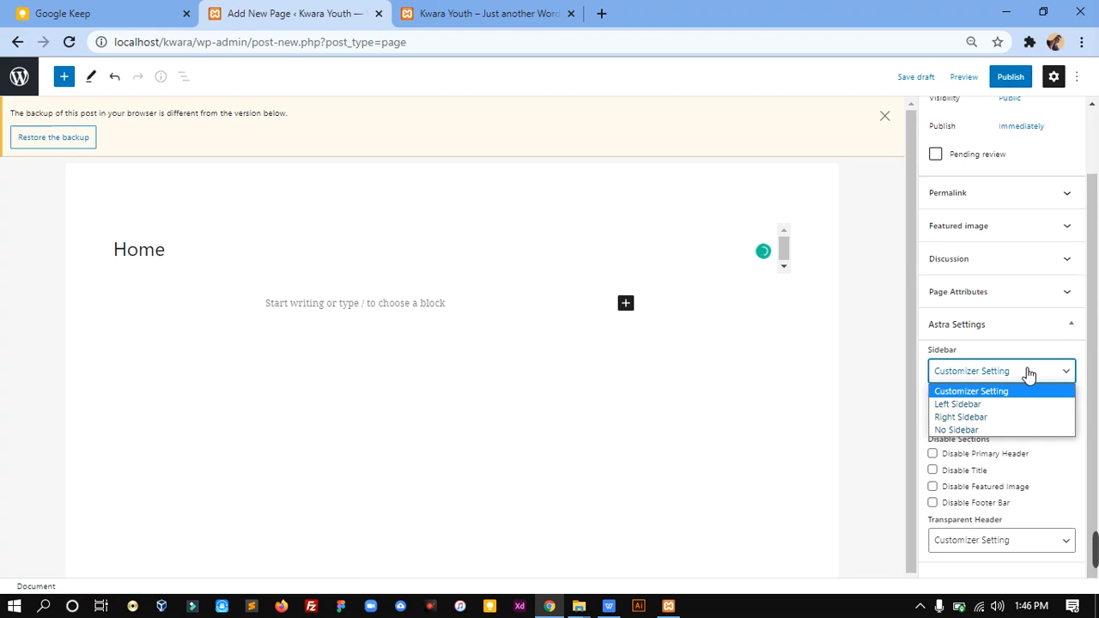
{"action": "left_click", "coordinate": [977, 430]}
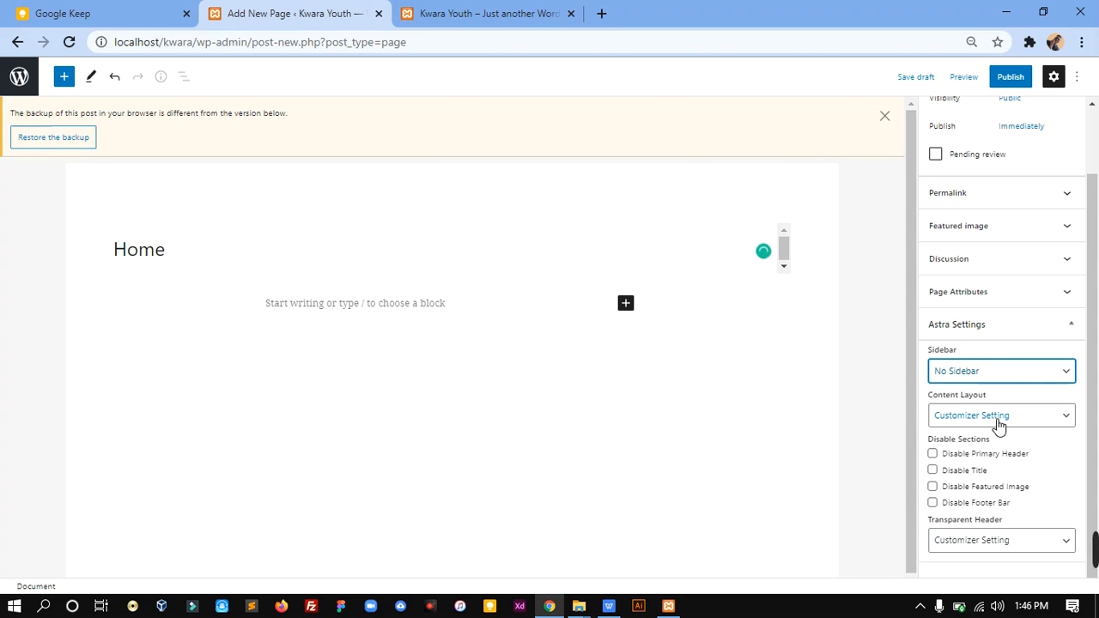
{"action": "left_click", "coordinate": [997, 421]}
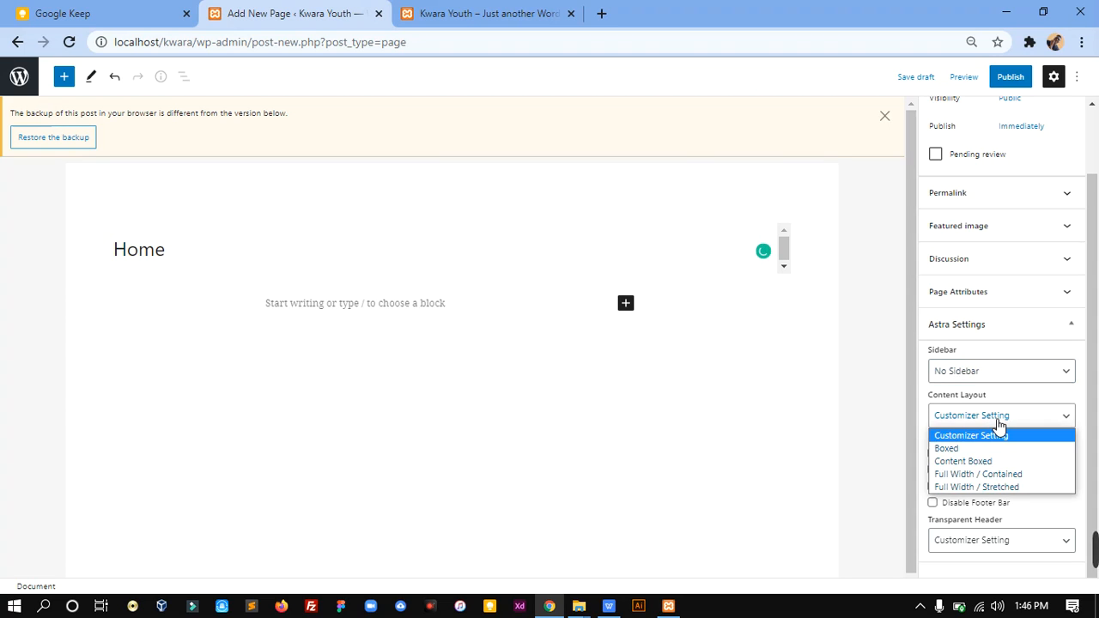
{"action": "left_click", "coordinate": [1001, 475]}
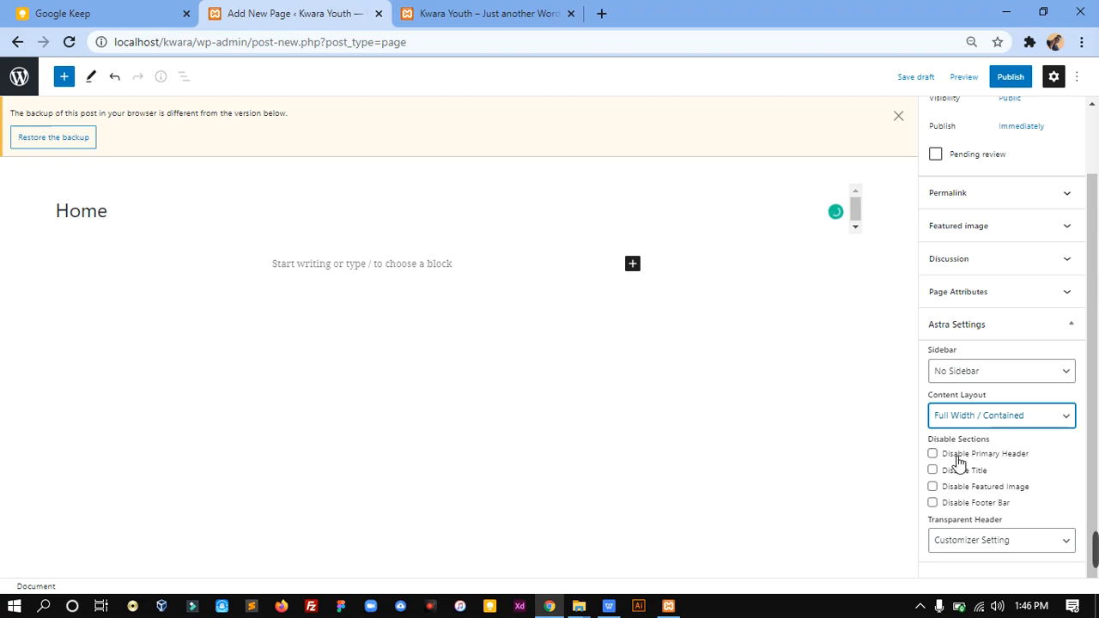
{"action": "left_click", "coordinate": [934, 471]}
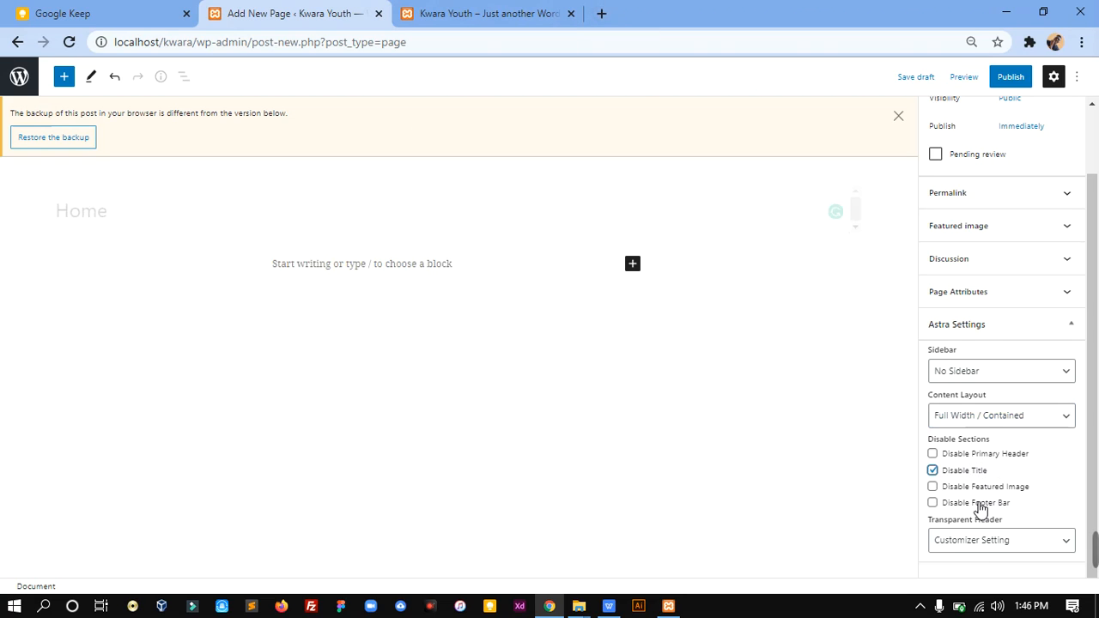
{"action": "left_click", "coordinate": [933, 488]}
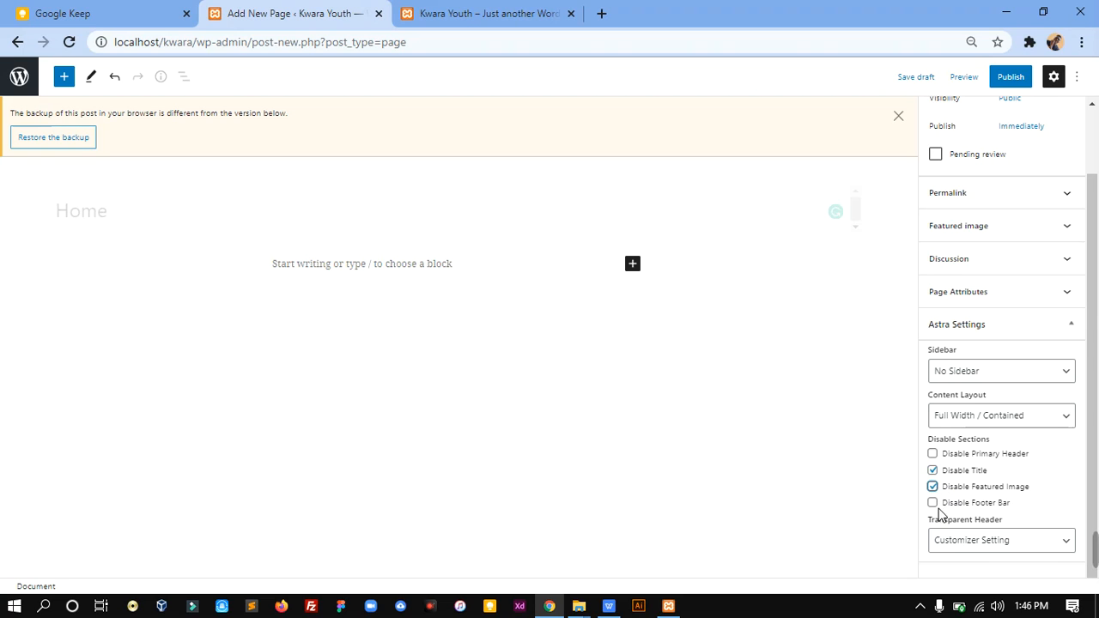
Step: Examine the footer of the Kwara Youth site, and open mralabi.com in a new browser tab to examine its footer
{"action": "left_click", "coordinate": [472, 10]}
{"action": "scroll", "coordinate": [1094, 498], "scroll_direction": "down", "scroll_amount": 3}
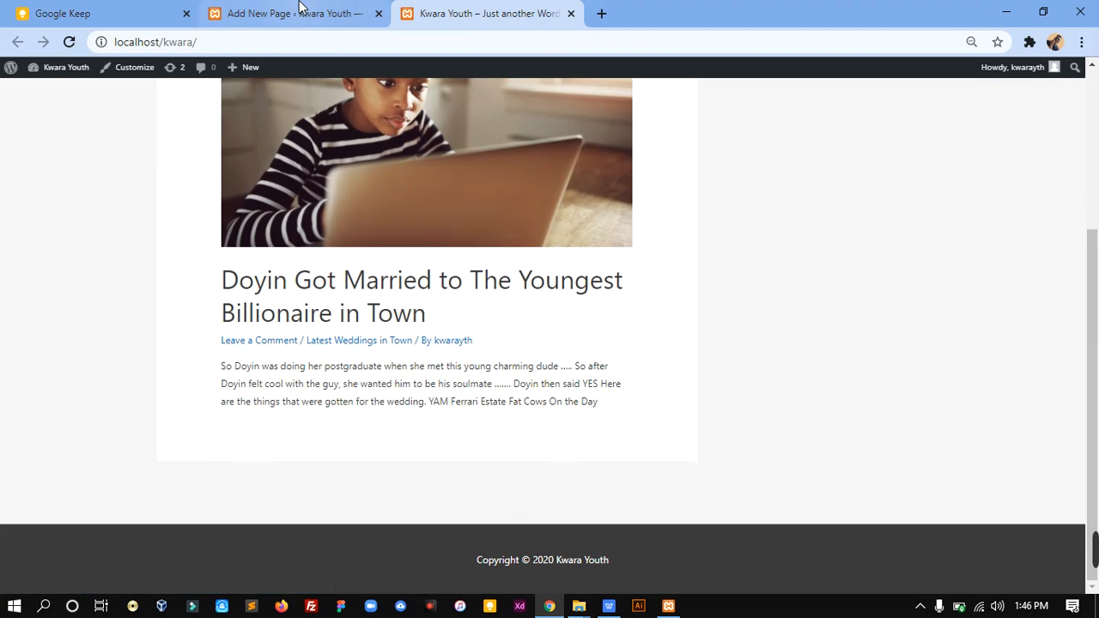
{"action": "left_click", "coordinate": [604, 17]}
{"action": "type", "text": "mral"}
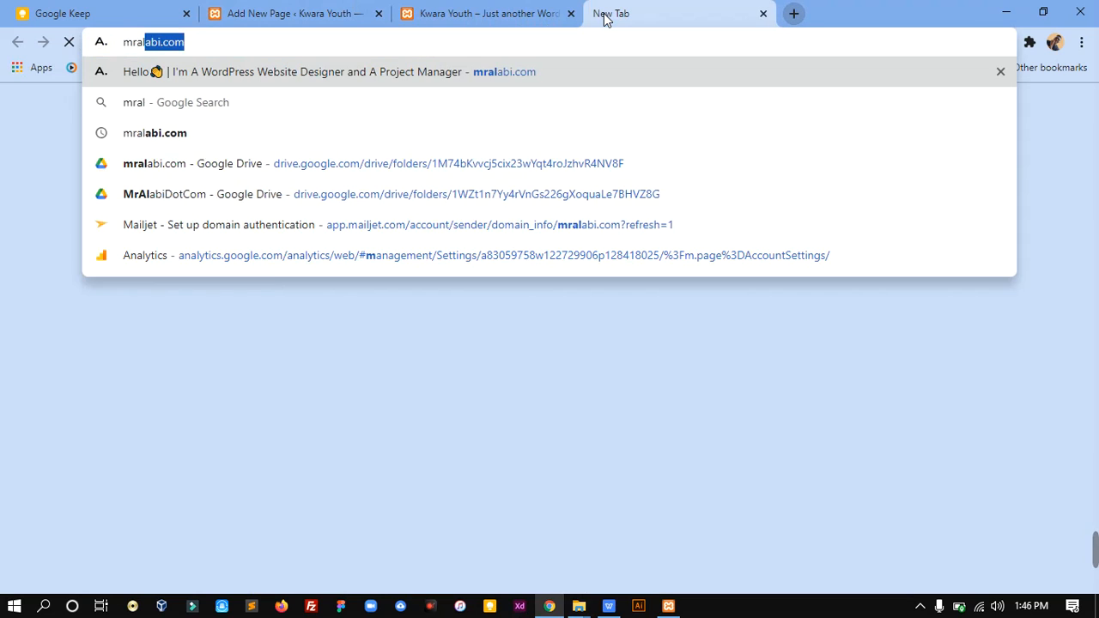
{"action": "key", "text": "Return"}
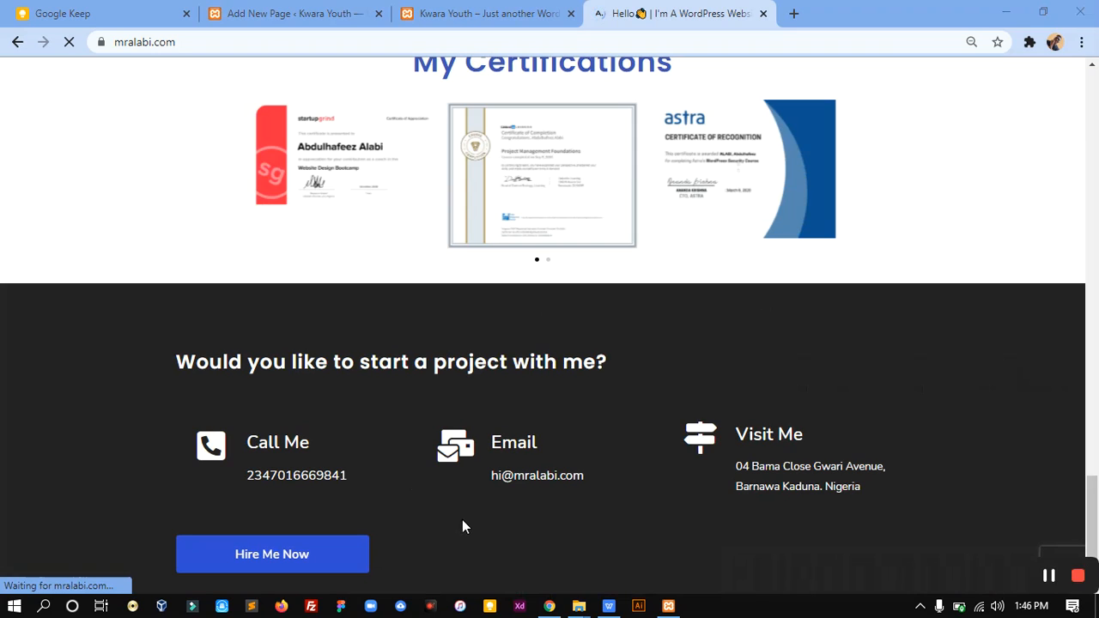
{"action": "scroll", "coordinate": [988, 511], "scroll_direction": "down", "scroll_amount": 2}
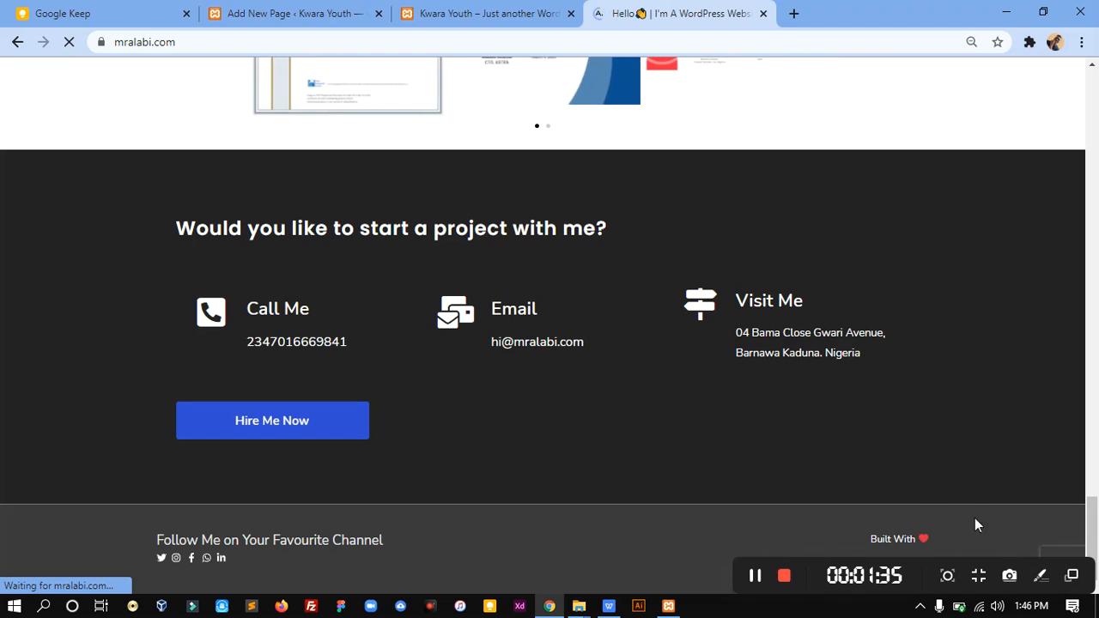
Step: Return to the Home page editor and check the available Transparent Header options
{"action": "left_click", "coordinate": [311, 12]}
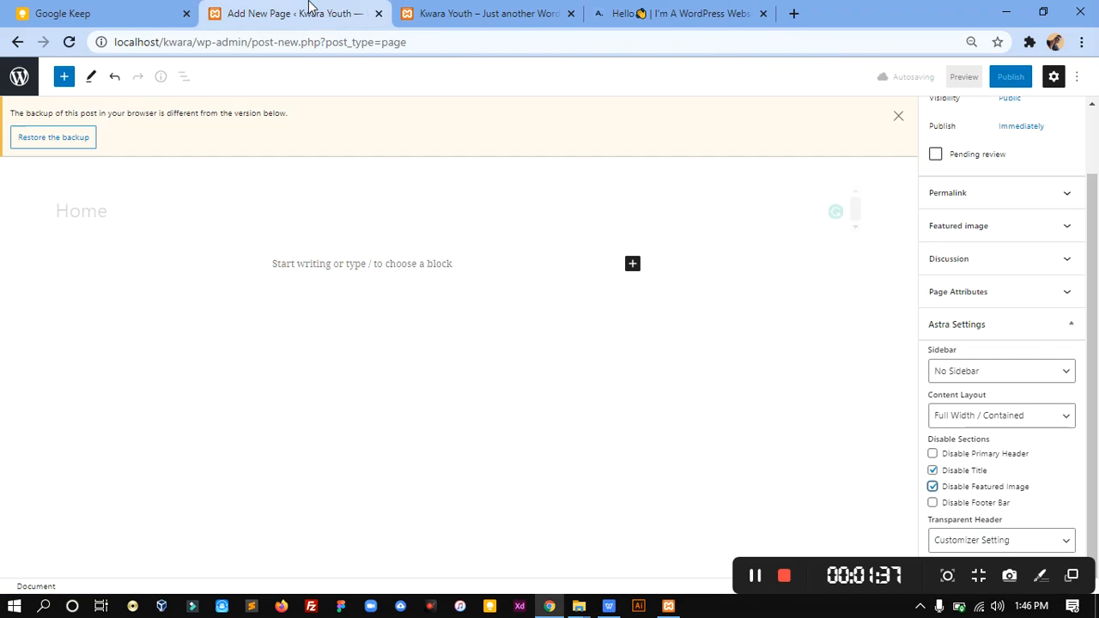
{"action": "left_click_drag", "start_coordinate": [1094, 441], "coordinate": [1095, 520]}
{"action": "left_click", "coordinate": [1031, 541]}
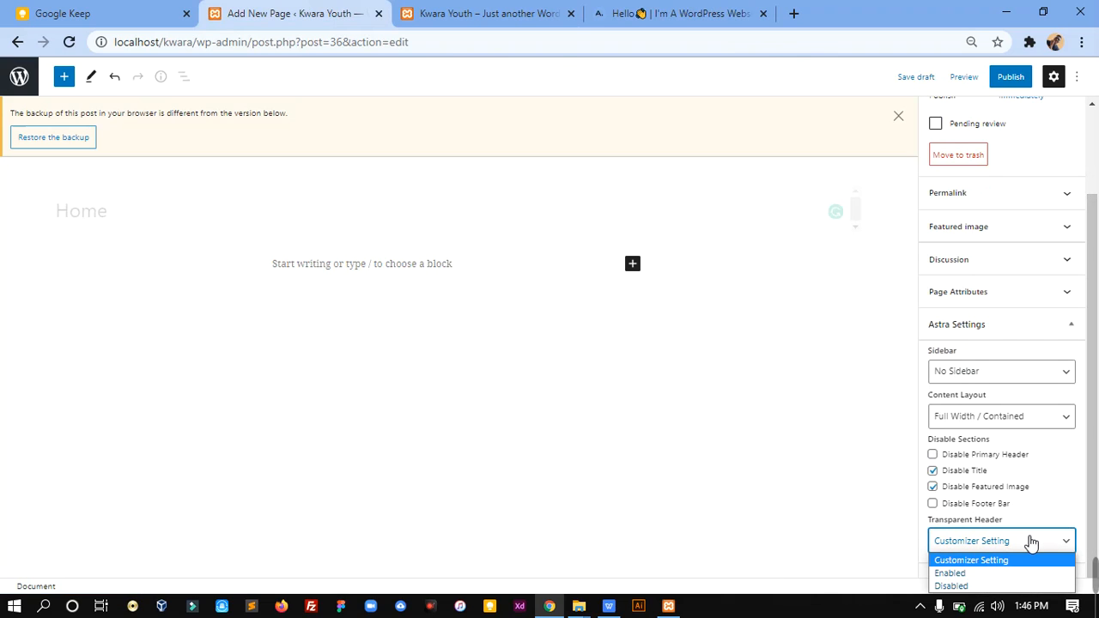
Step: Compare the header style on the Home, Services and Talk to Me pages of mralabi.com
{"action": "left_click", "coordinate": [718, 14]}
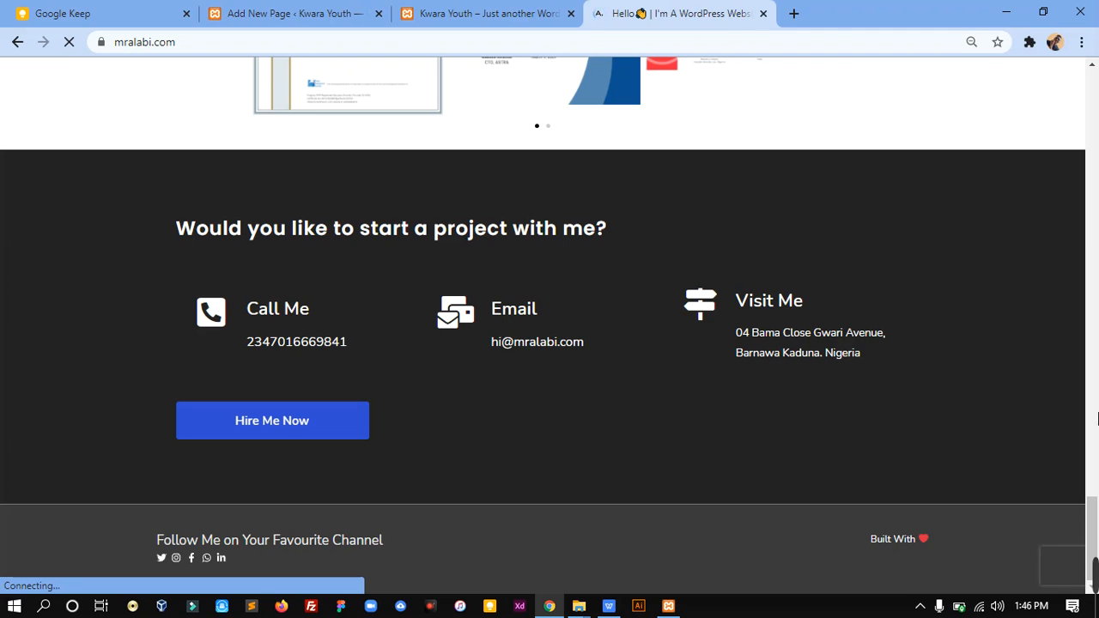
{"action": "left_click_drag", "start_coordinate": [1094, 512], "coordinate": [1091, 120]}
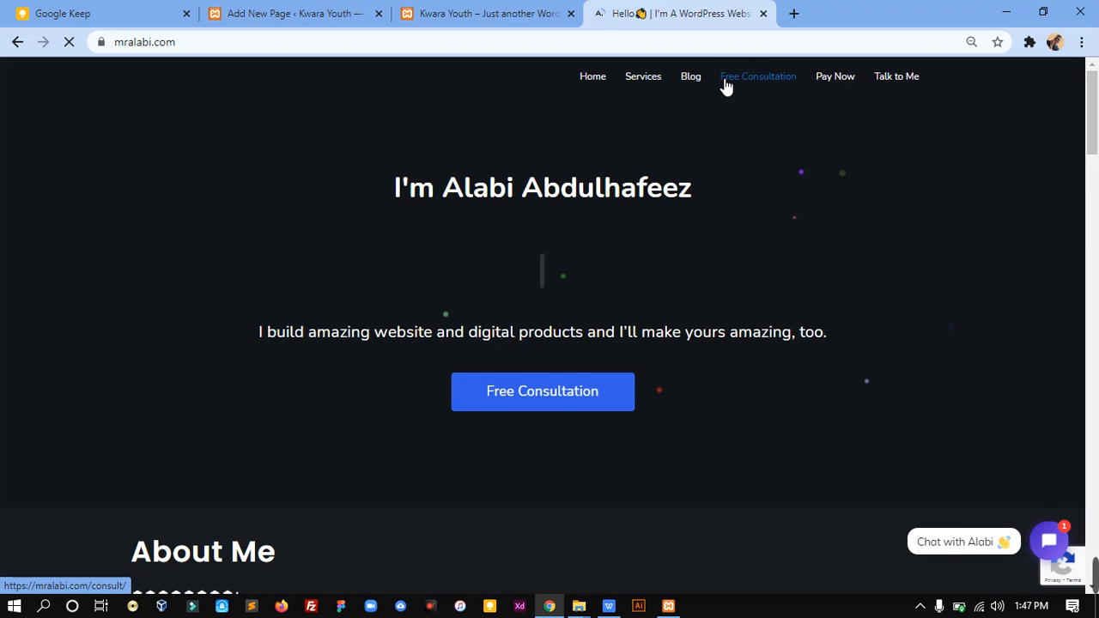
{"action": "left_click", "coordinate": [651, 78]}
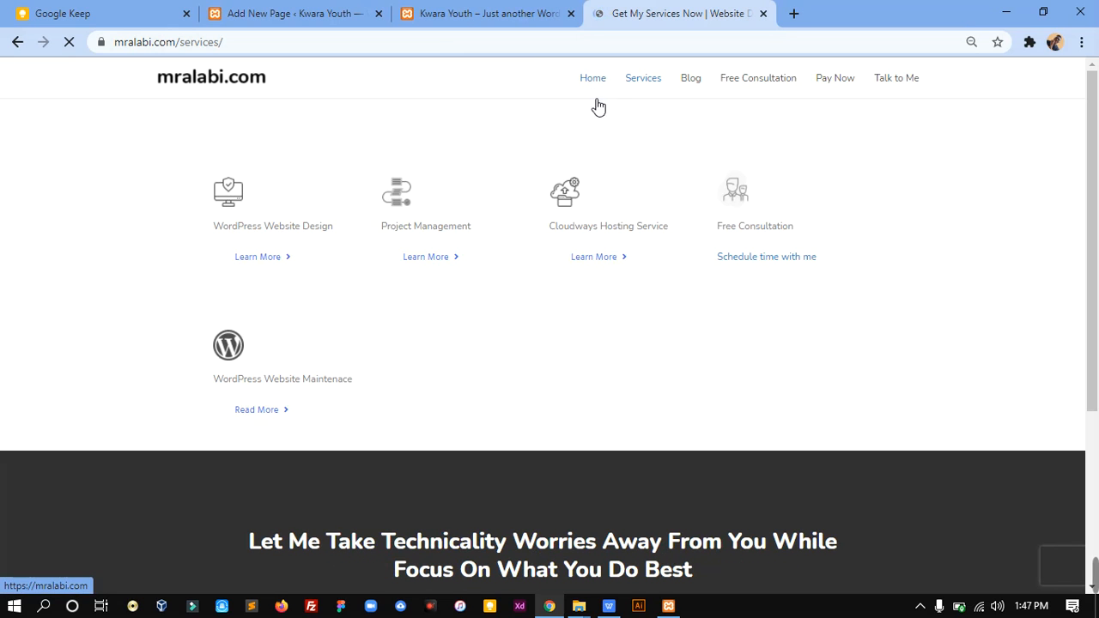
{"action": "left_click", "coordinate": [886, 80]}
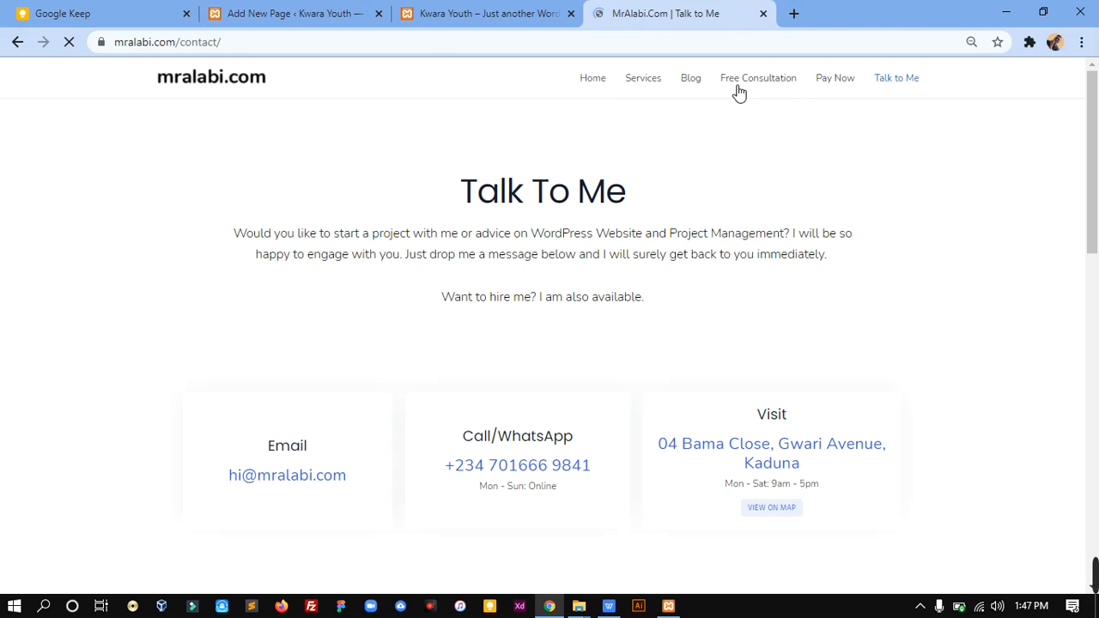
{"action": "left_click", "coordinate": [593, 81]}
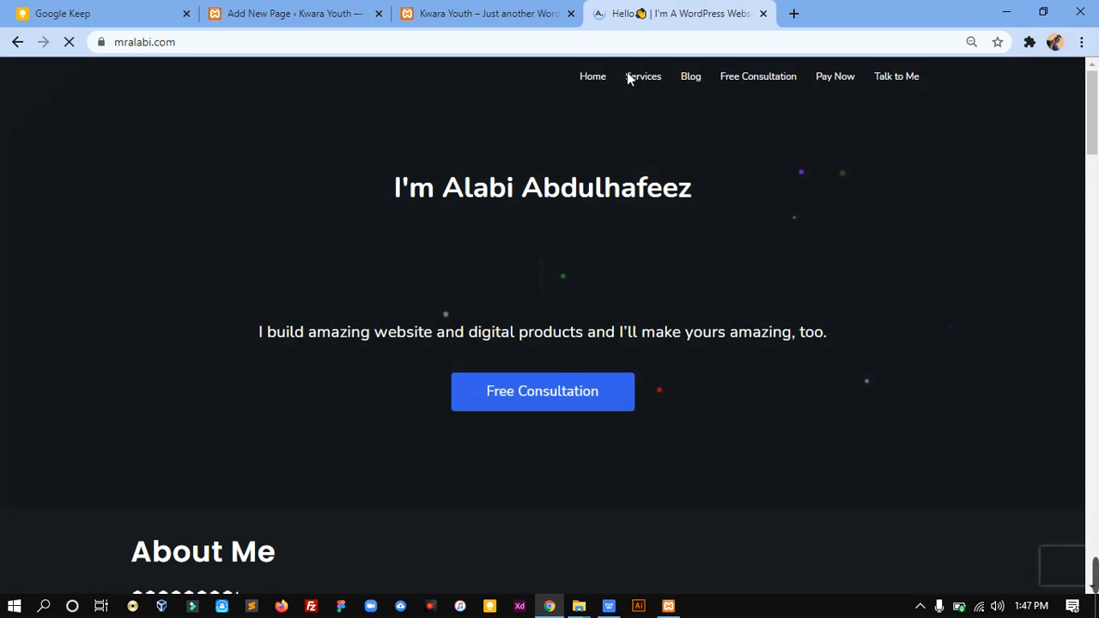
Step: Return to the Home page editor and set its Transparent Header option to Disabled
{"action": "left_click", "coordinate": [282, 10]}
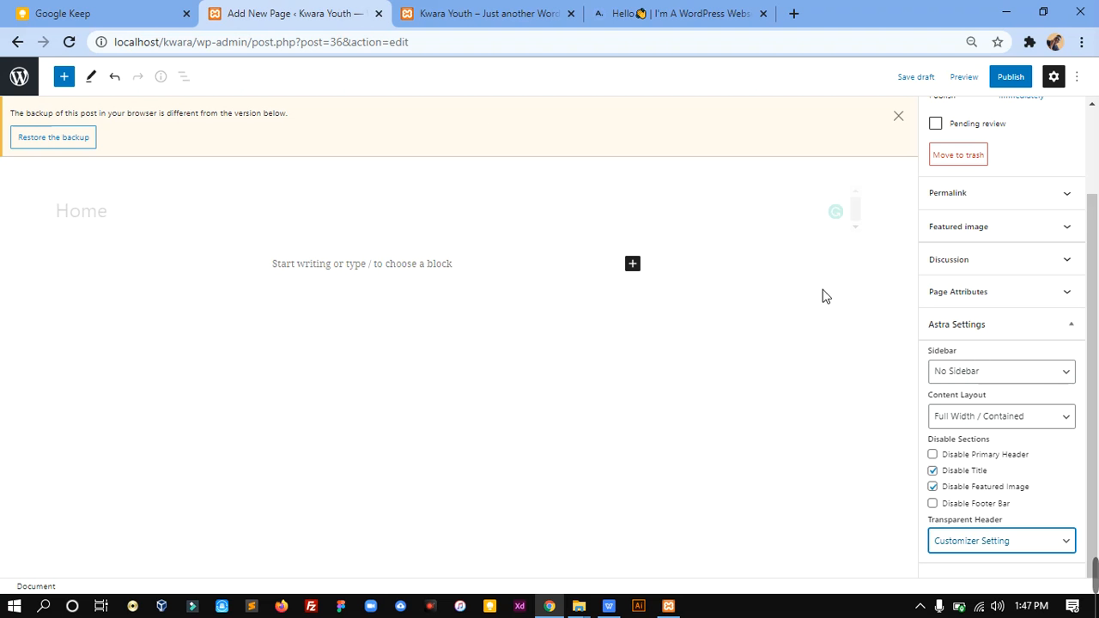
{"action": "left_click", "coordinate": [1006, 543]}
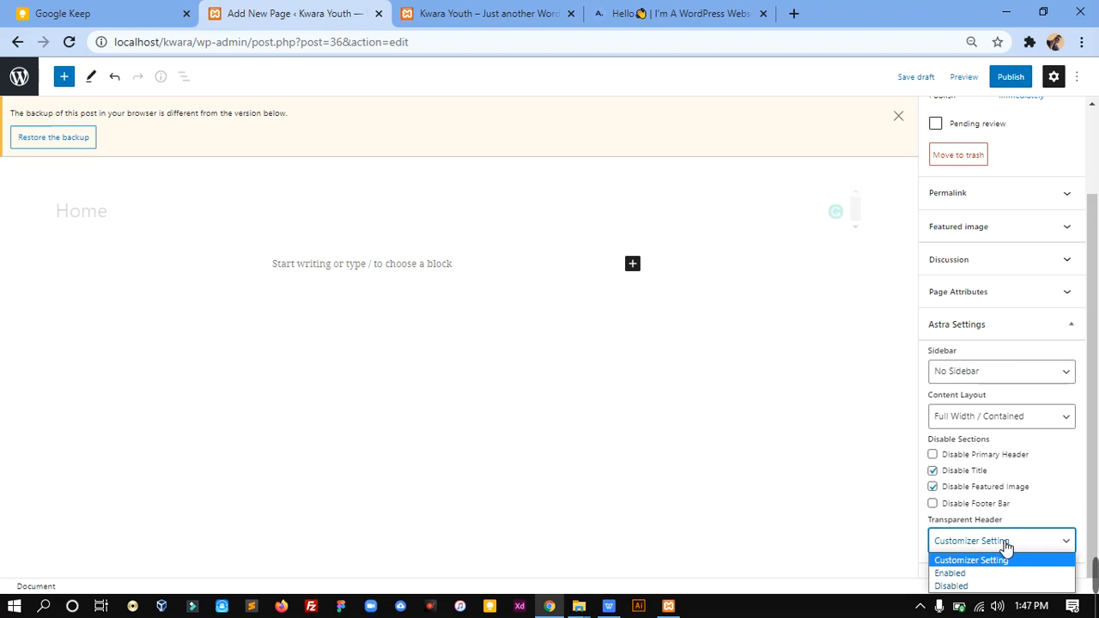
{"action": "left_click", "coordinate": [983, 587]}
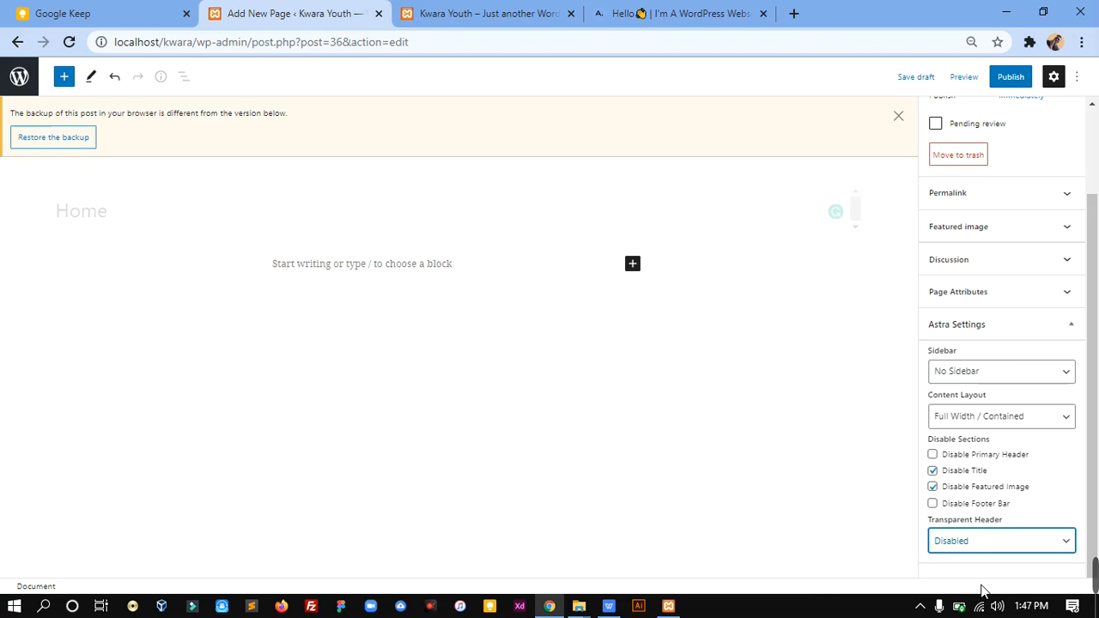
Step: Publish the Home page and return to the list of all pages
{"action": "left_click_drag", "start_coordinate": [1091, 535], "coordinate": [1094, 285]}
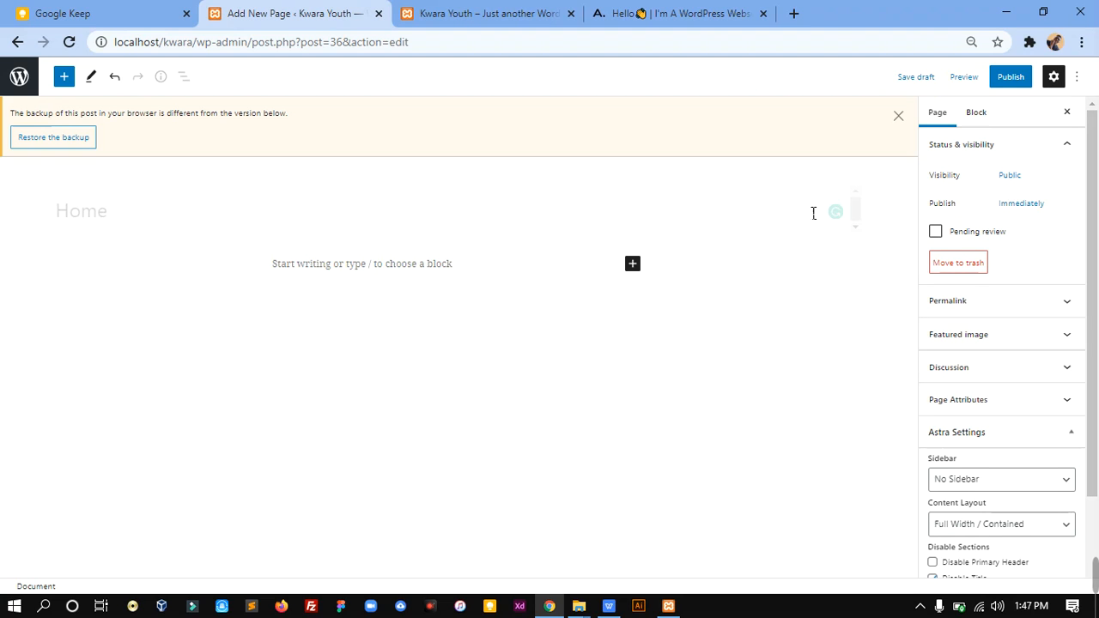
{"action": "left_click", "coordinate": [1017, 84]}
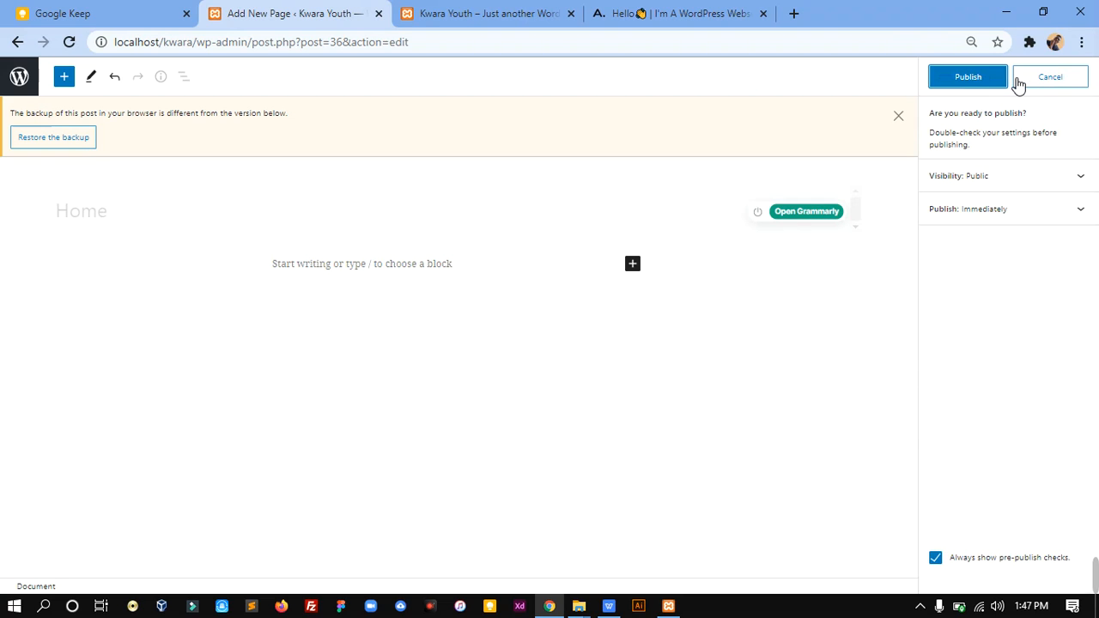
{"action": "left_click", "coordinate": [990, 84]}
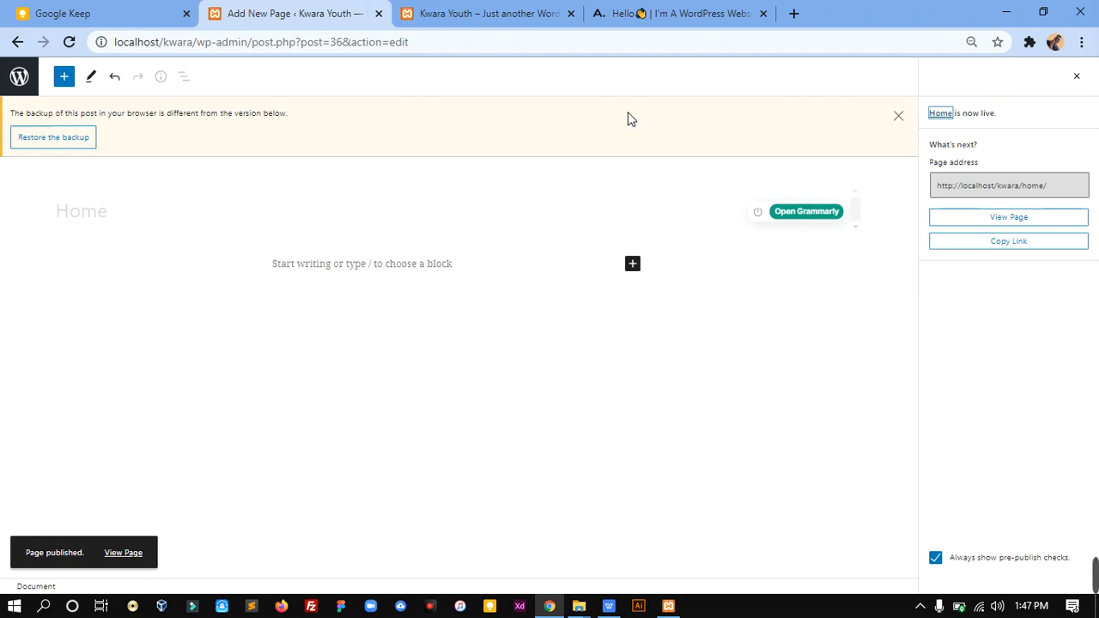
{"action": "left_click", "coordinate": [19, 79]}
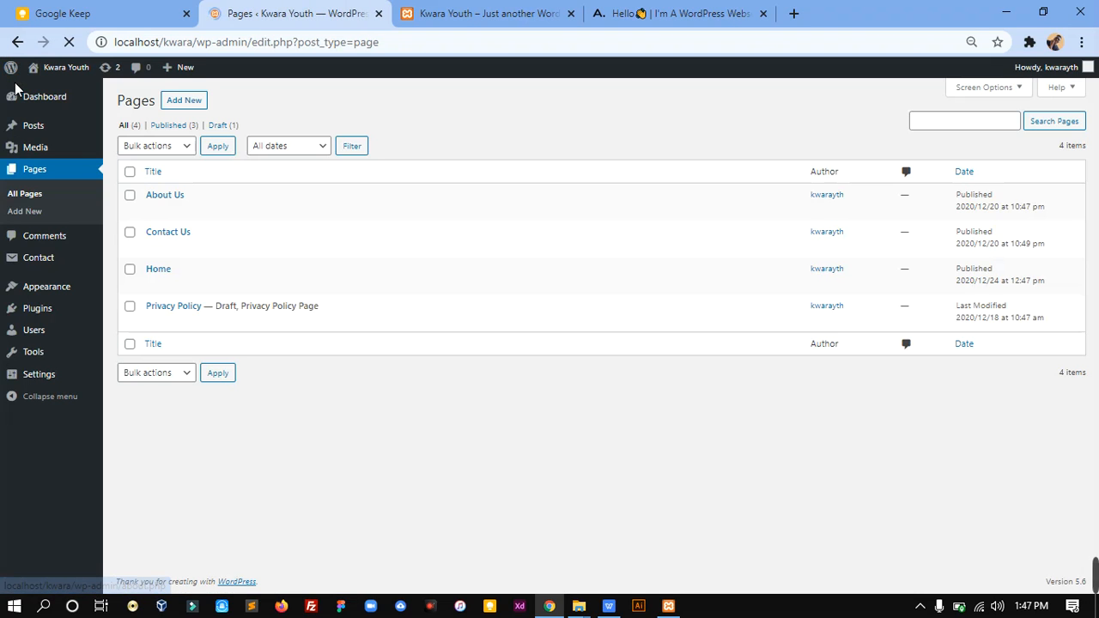
Step: Upload elementor.3.0.14.zip from the Plugins folder in Kwara Training as a new plugin and install it
{"action": "mouse_move", "coordinate": [64, 311]}
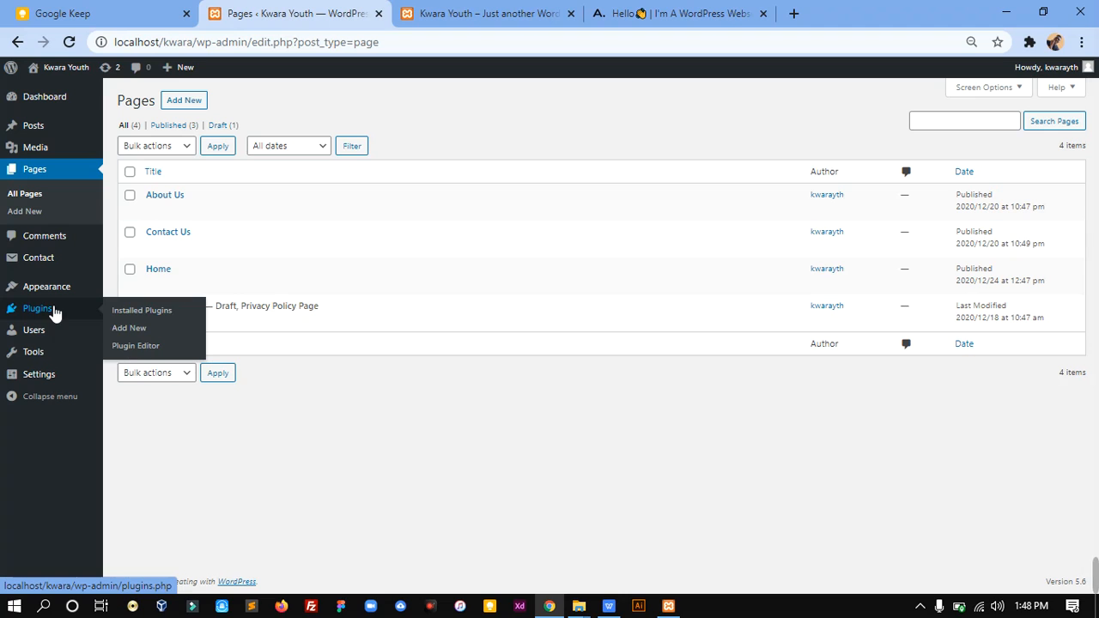
{"action": "left_click", "coordinate": [135, 331]}
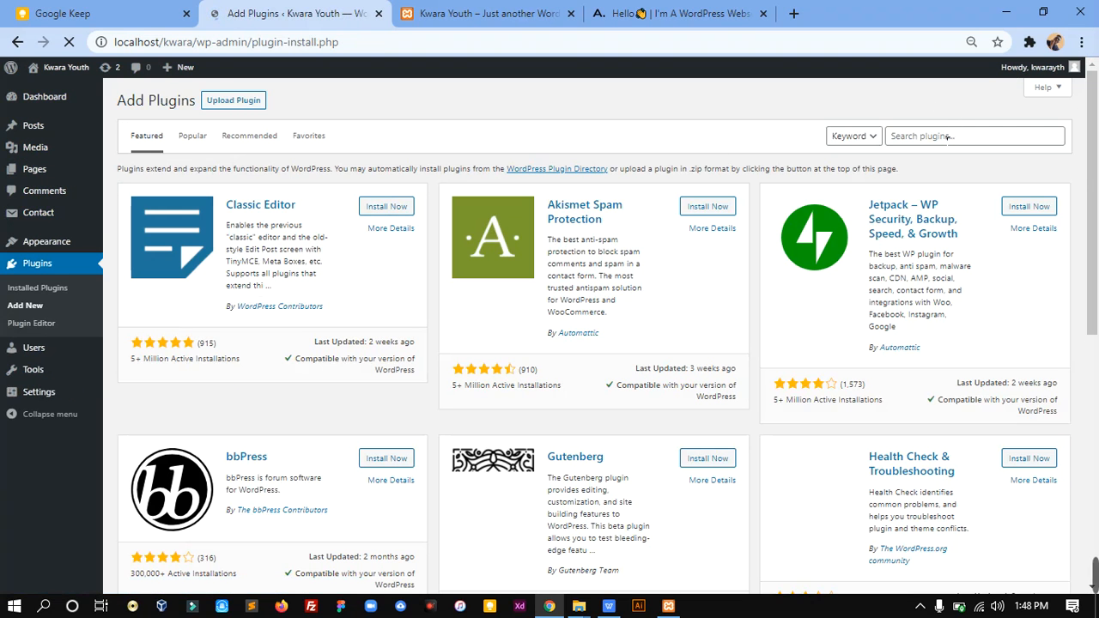
{"action": "left_click", "coordinate": [254, 102]}
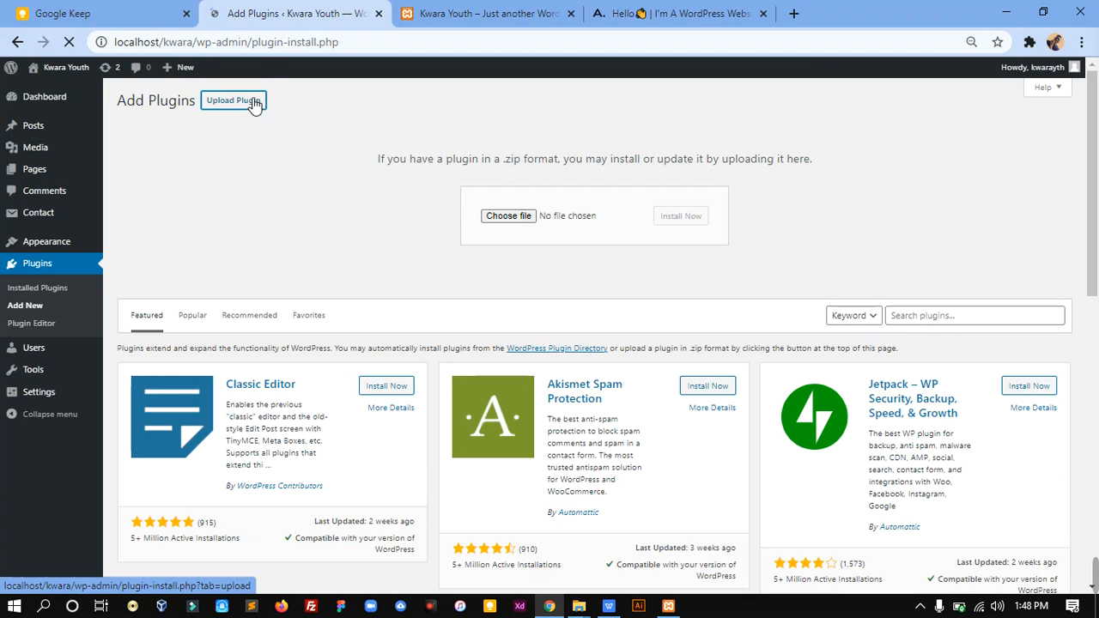
{"action": "left_click", "coordinate": [500, 219]}
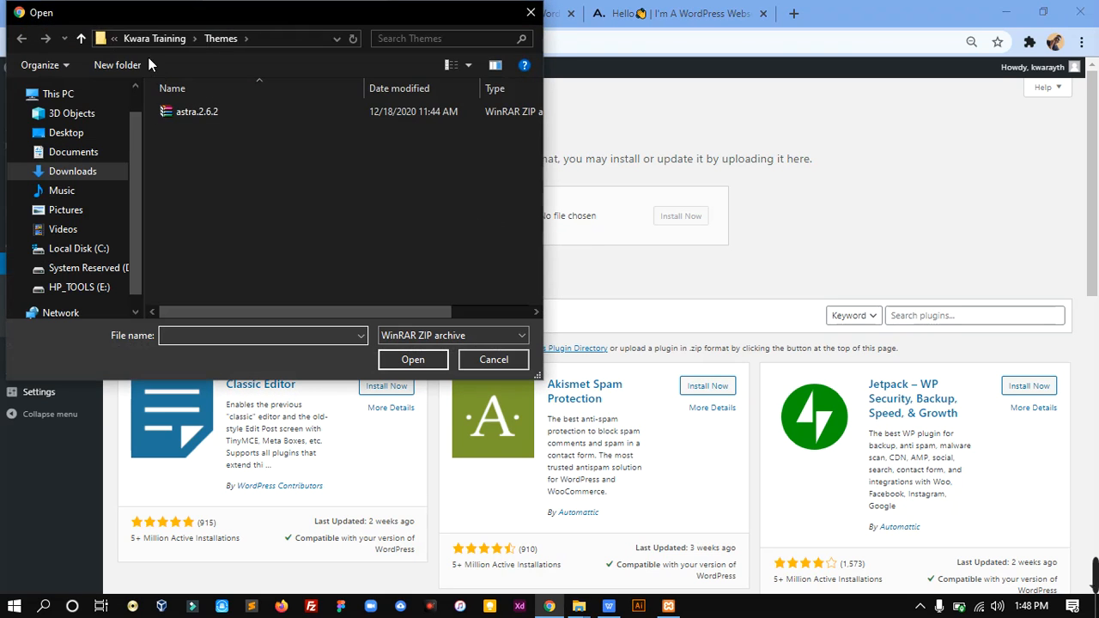
{"action": "left_click", "coordinate": [143, 38]}
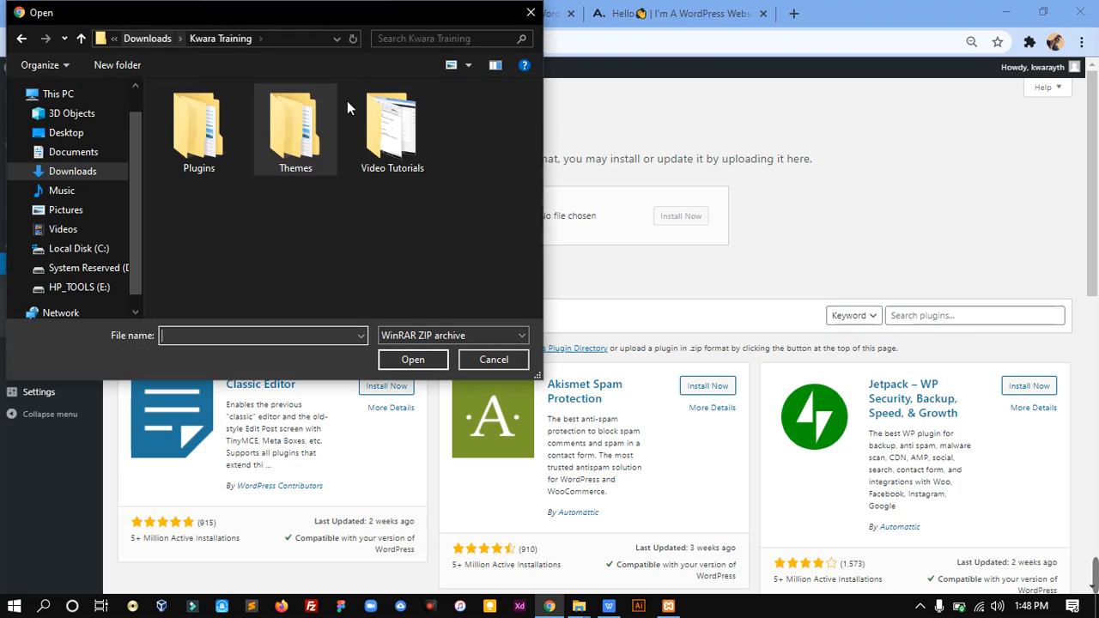
{"action": "double_click", "coordinate": [211, 141]}
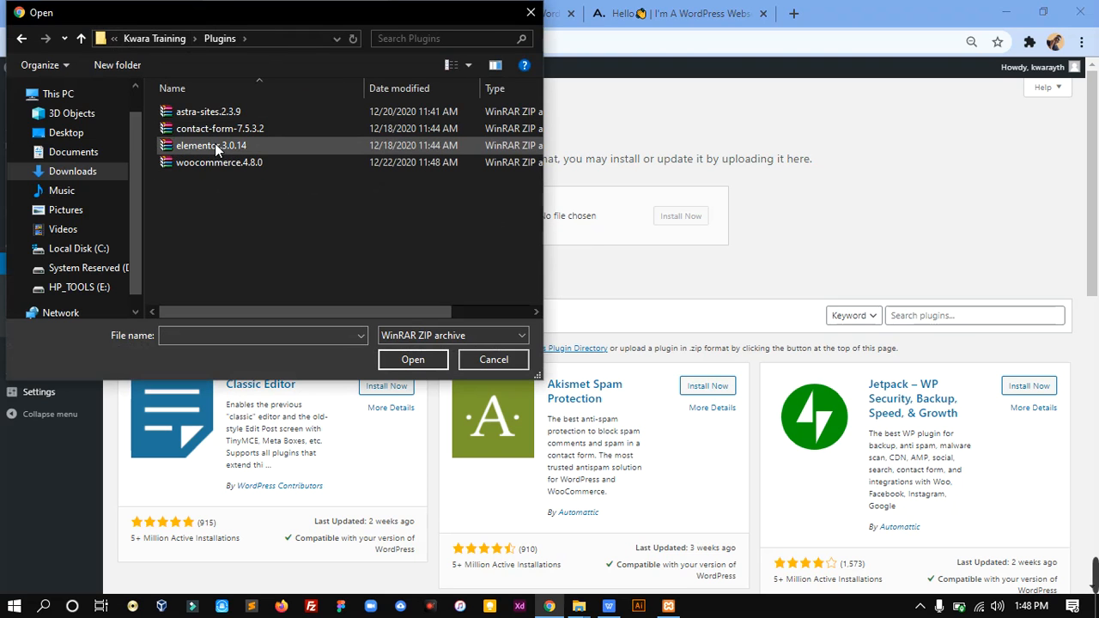
{"action": "double_click", "coordinate": [211, 146]}
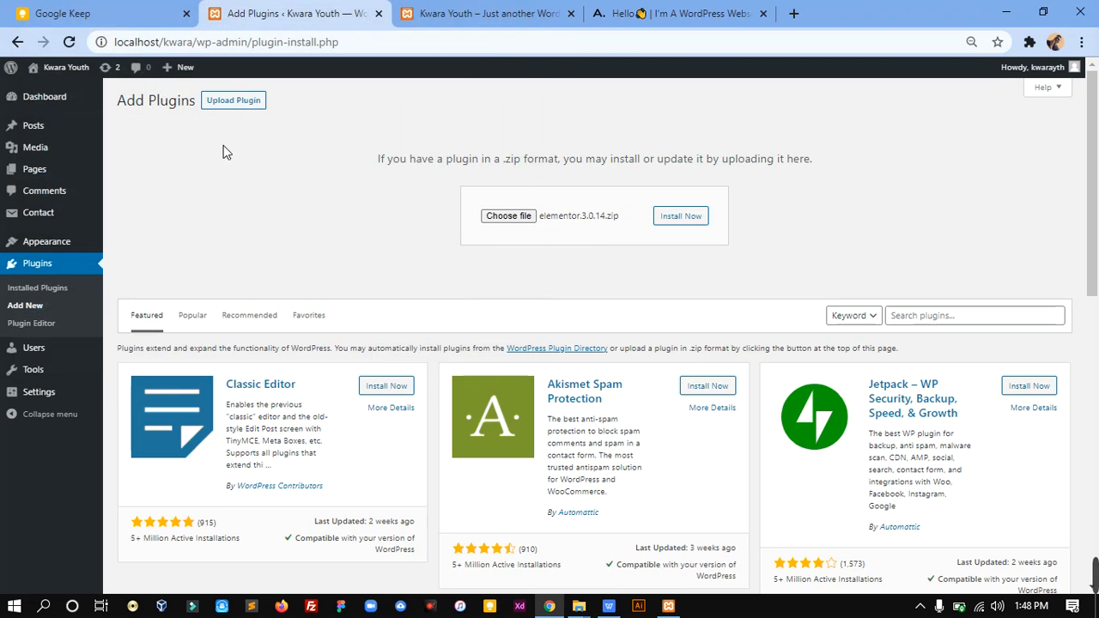
{"action": "left_click", "coordinate": [681, 220]}
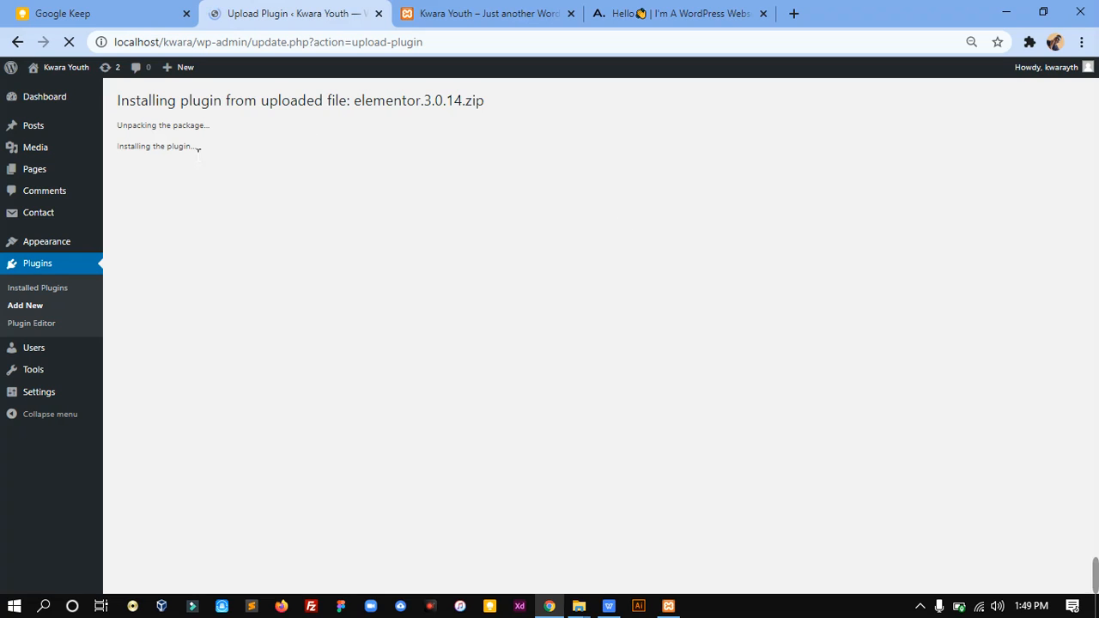
Step: Activate the newly installed Elementor plugin and view its Getting Started page
{"action": "left_click_drag", "start_coordinate": [201, 149], "coordinate": [118, 150]}
{"action": "left_click", "coordinate": [334, 153]}
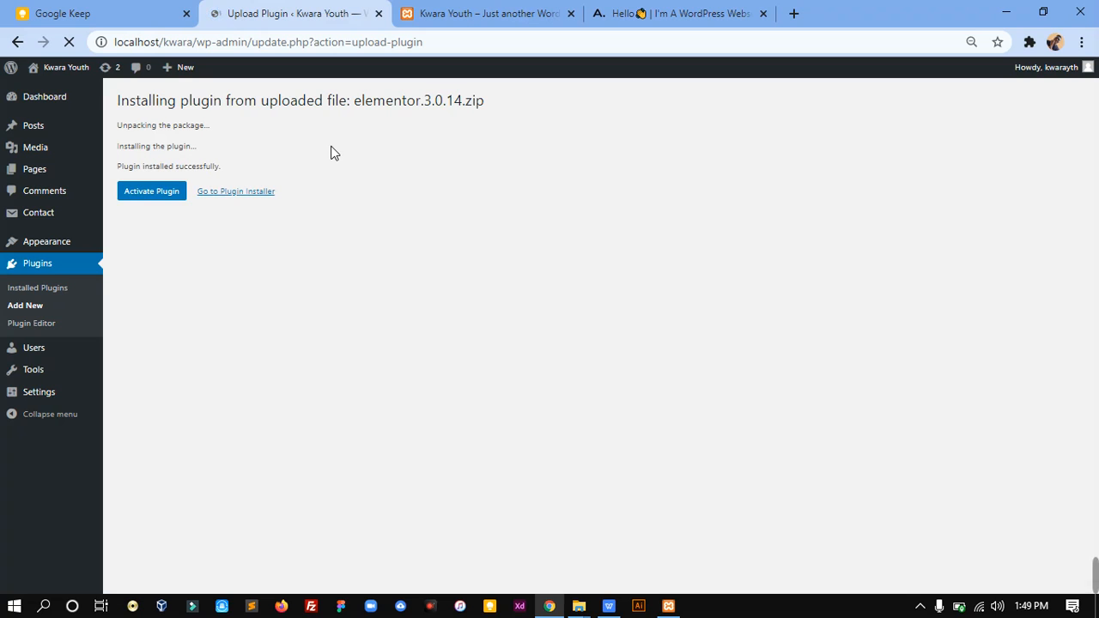
{"action": "left_click", "coordinate": [168, 198]}
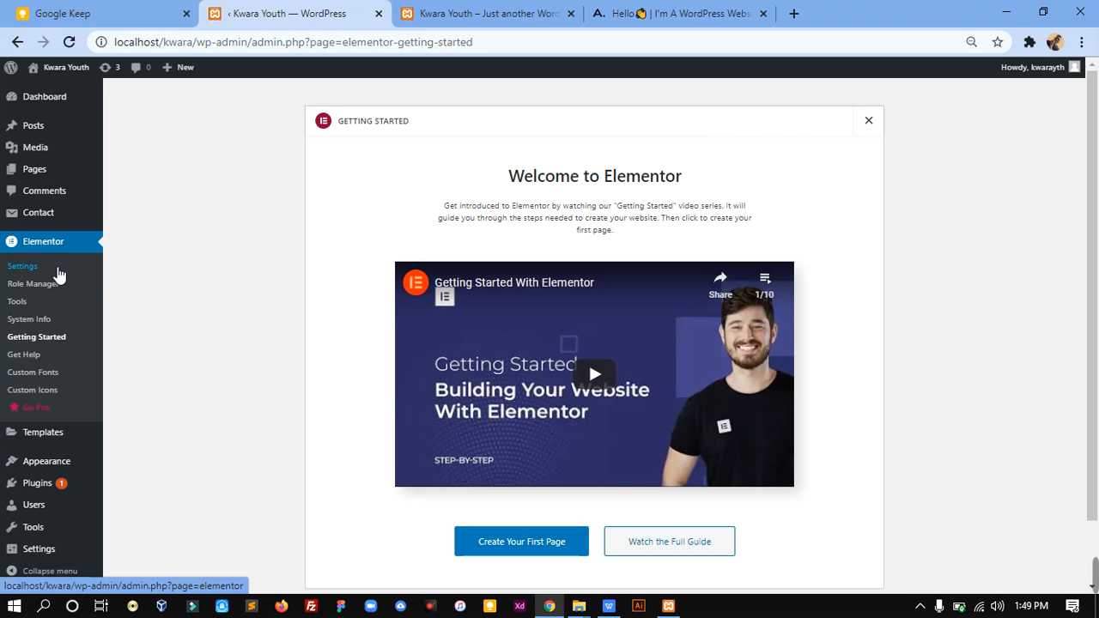
{"action": "scroll", "coordinate": [588, 362], "scroll_direction": "down", "scroll_amount": 1}
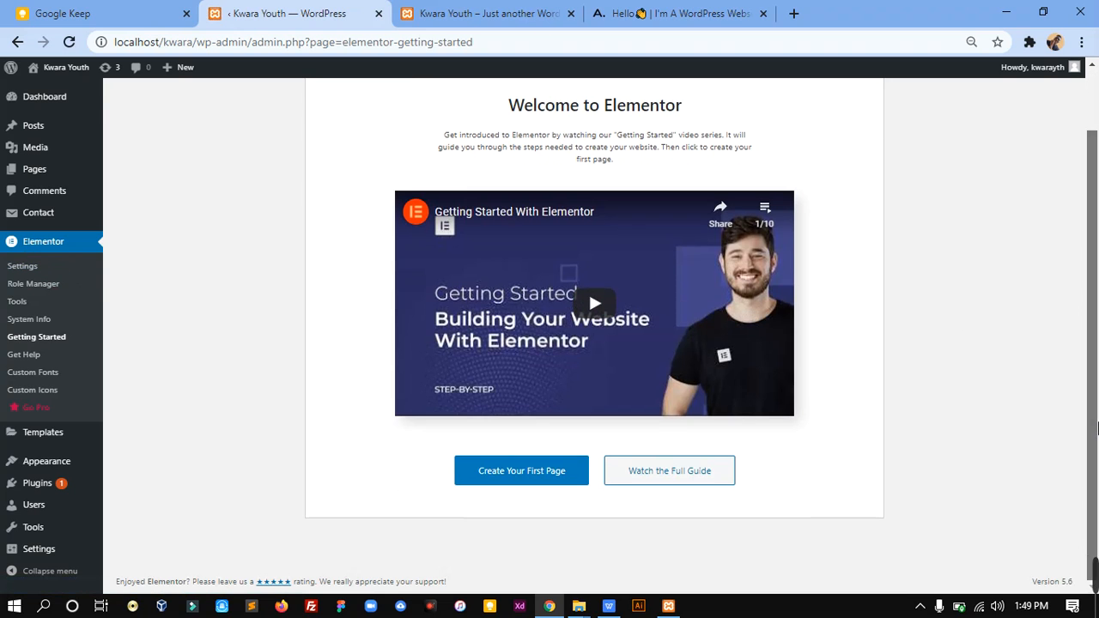
Step: Open the site's Reading settings and view the Kwara Youth front page before returning to them
{"action": "mouse_move", "coordinate": [35, 555]}
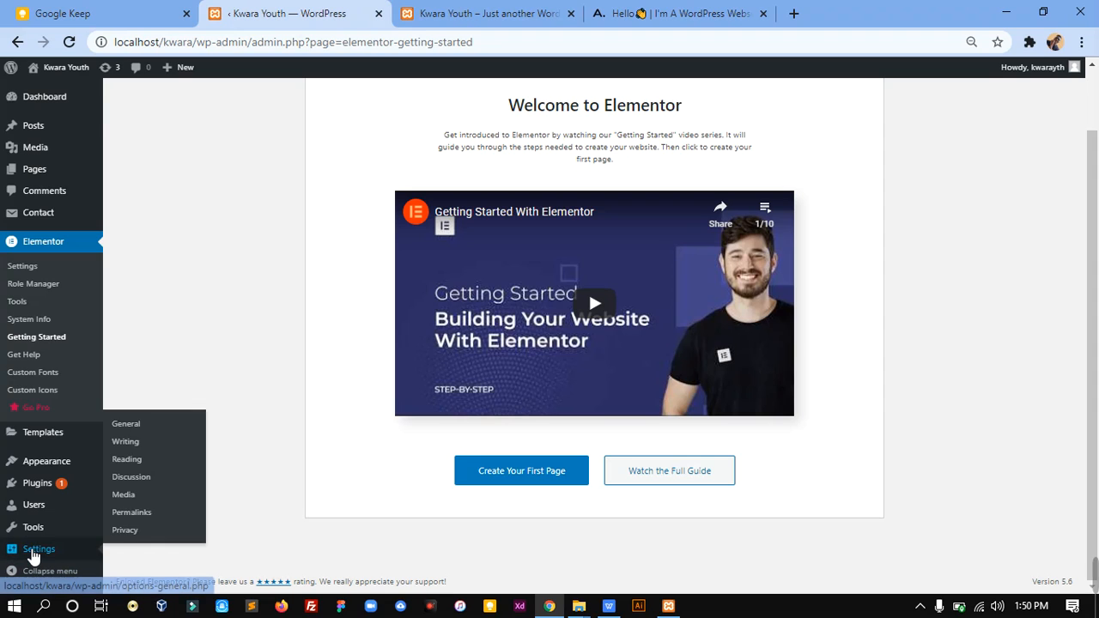
{"action": "left_click", "coordinate": [34, 554]}
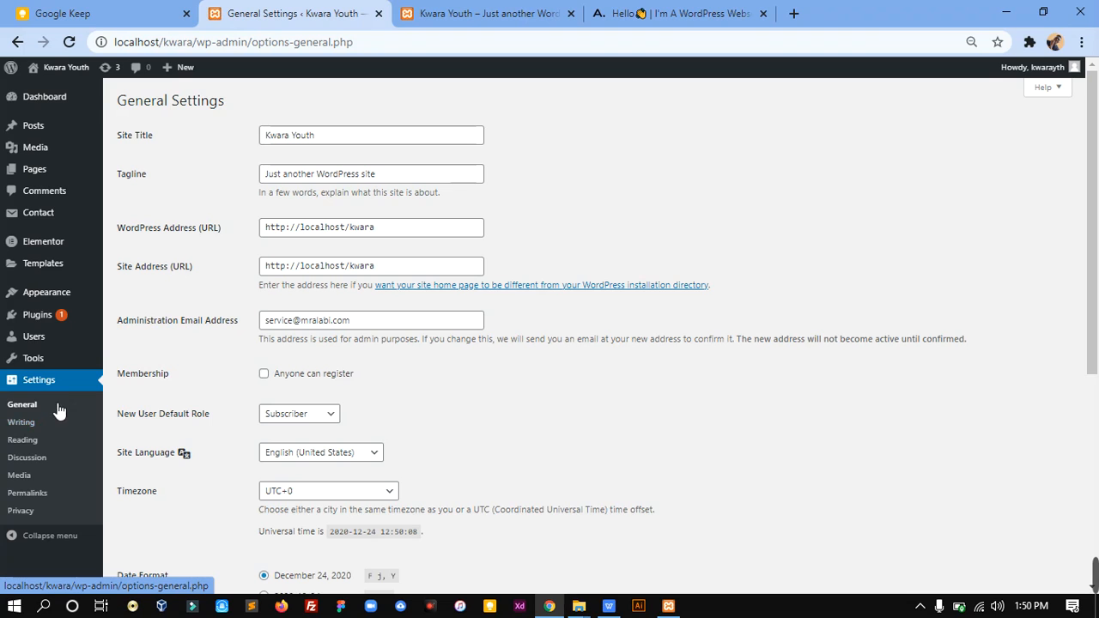
{"action": "left_click", "coordinate": [23, 445]}
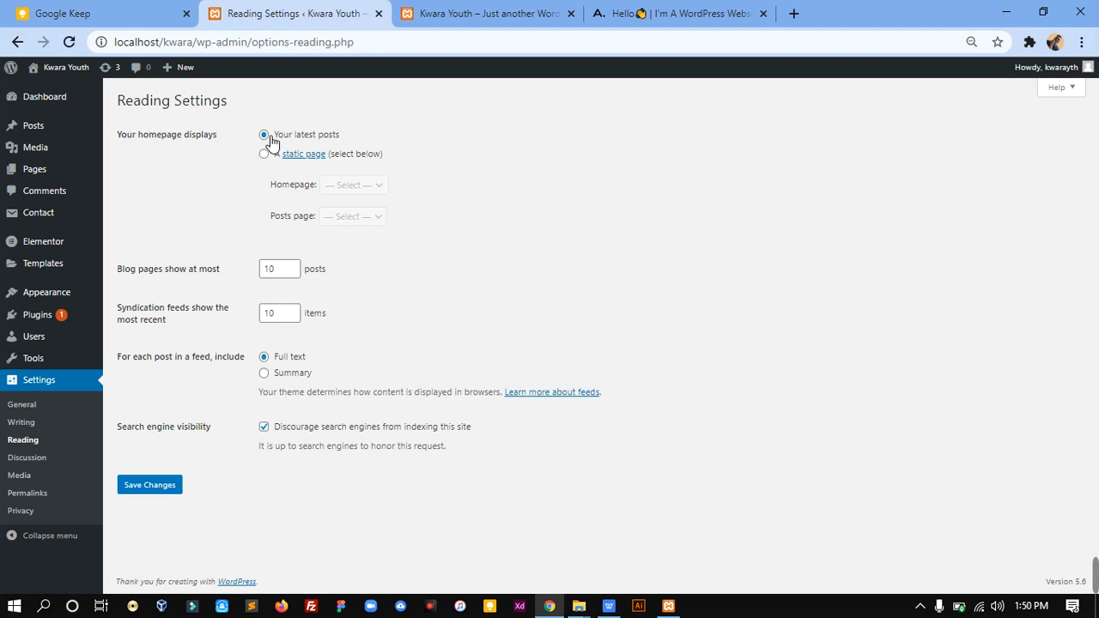
{"action": "left_click", "coordinate": [538, 12]}
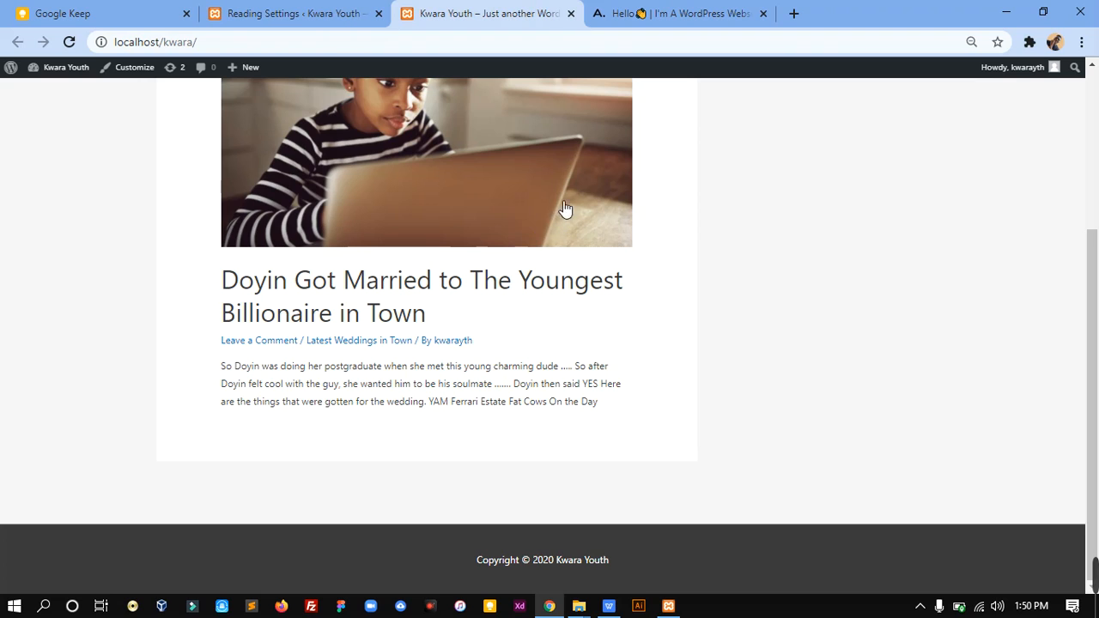
{"action": "scroll", "coordinate": [672, 231], "scroll_direction": "up", "scroll_amount": 3}
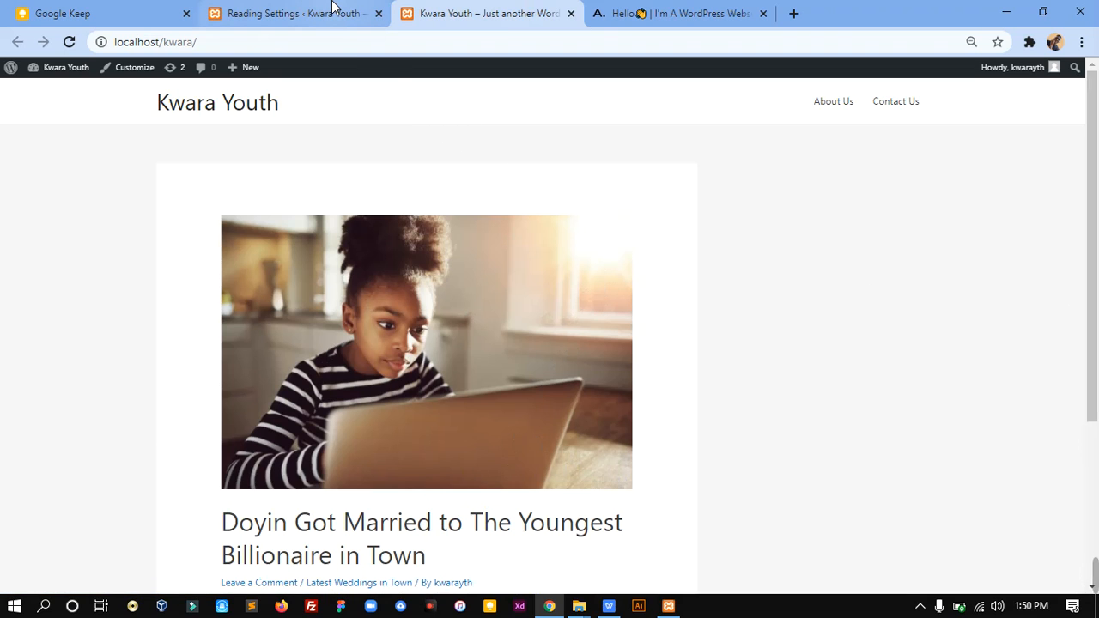
{"action": "left_click", "coordinate": [333, 7]}
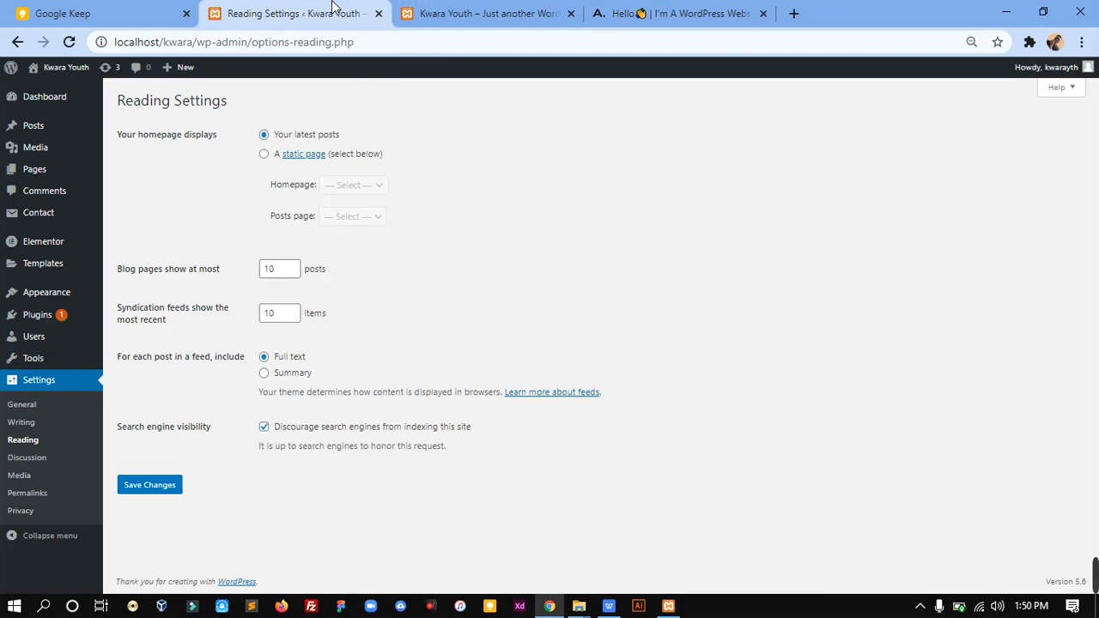
Step: Make the homepage display a static page, choose Home as the homepage with no posts page, and save the reading settings
{"action": "left_click", "coordinate": [265, 157]}
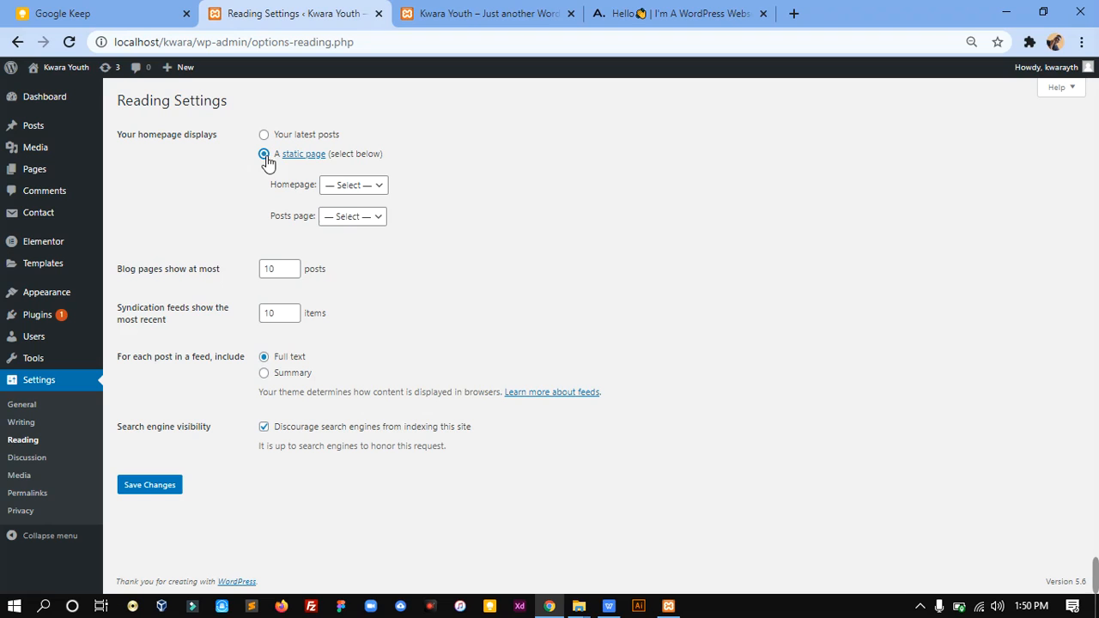
{"action": "left_click", "coordinate": [350, 187]}
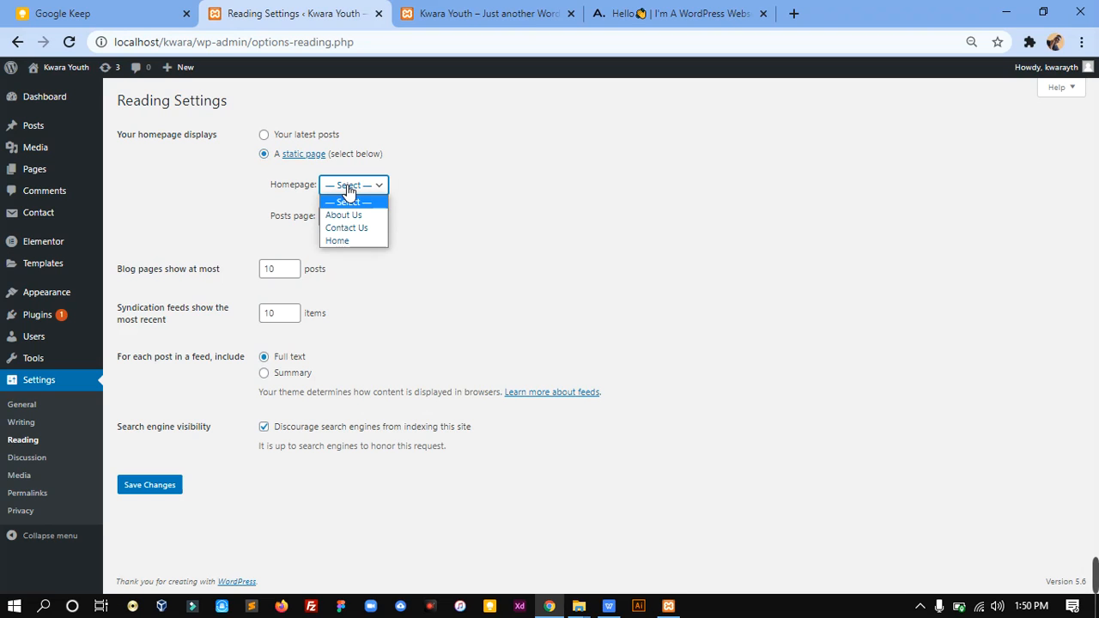
{"action": "left_click", "coordinate": [362, 241]}
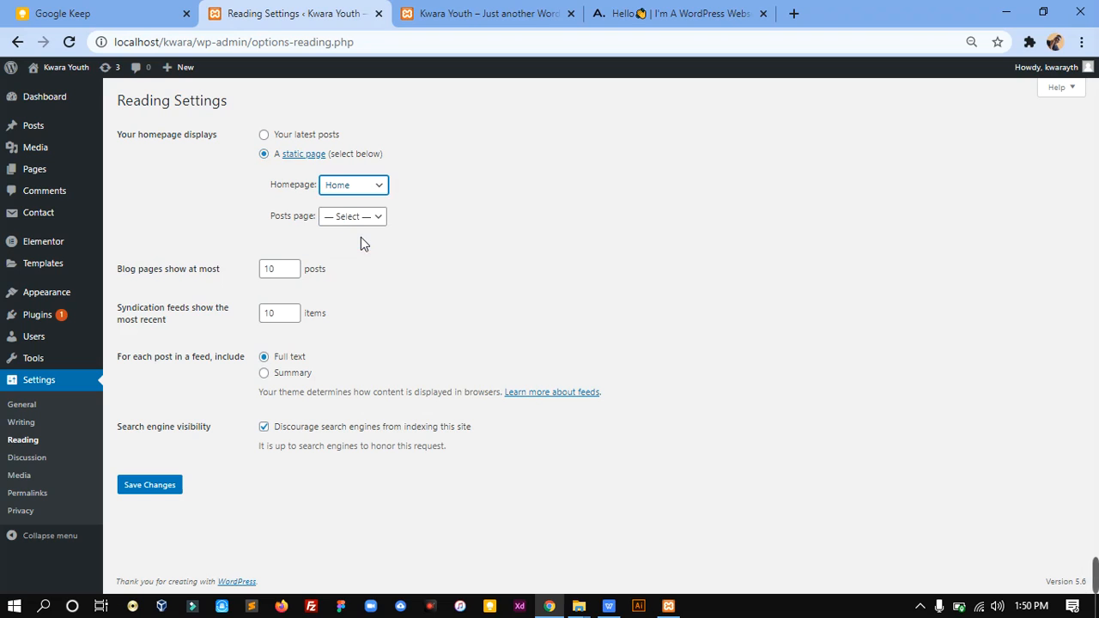
{"action": "left_click", "coordinate": [376, 223]}
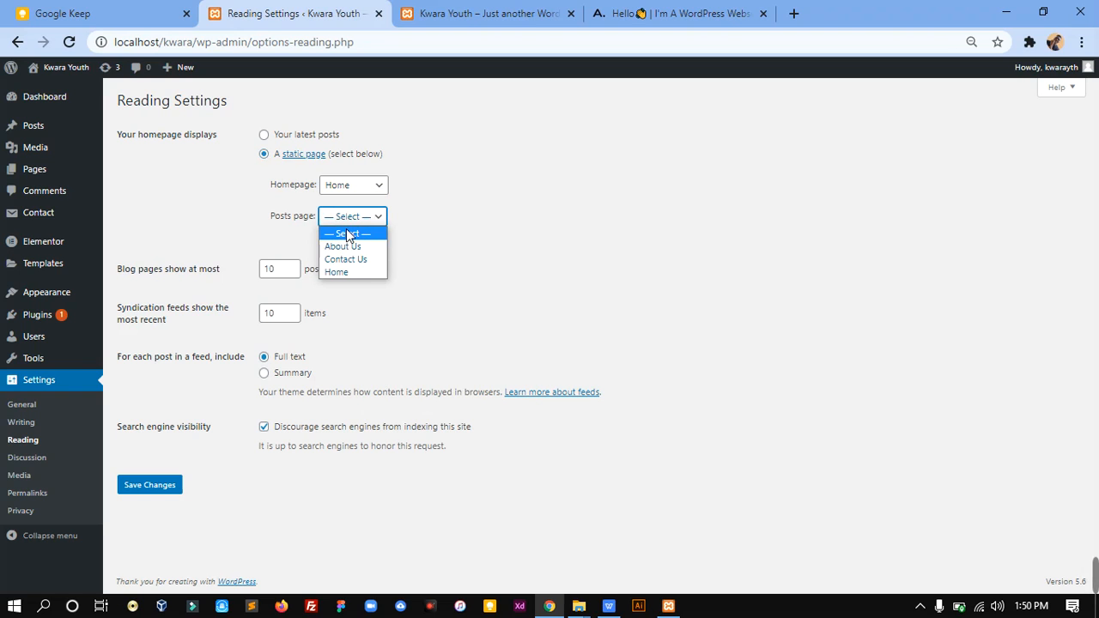
{"action": "left_click", "coordinate": [348, 235]}
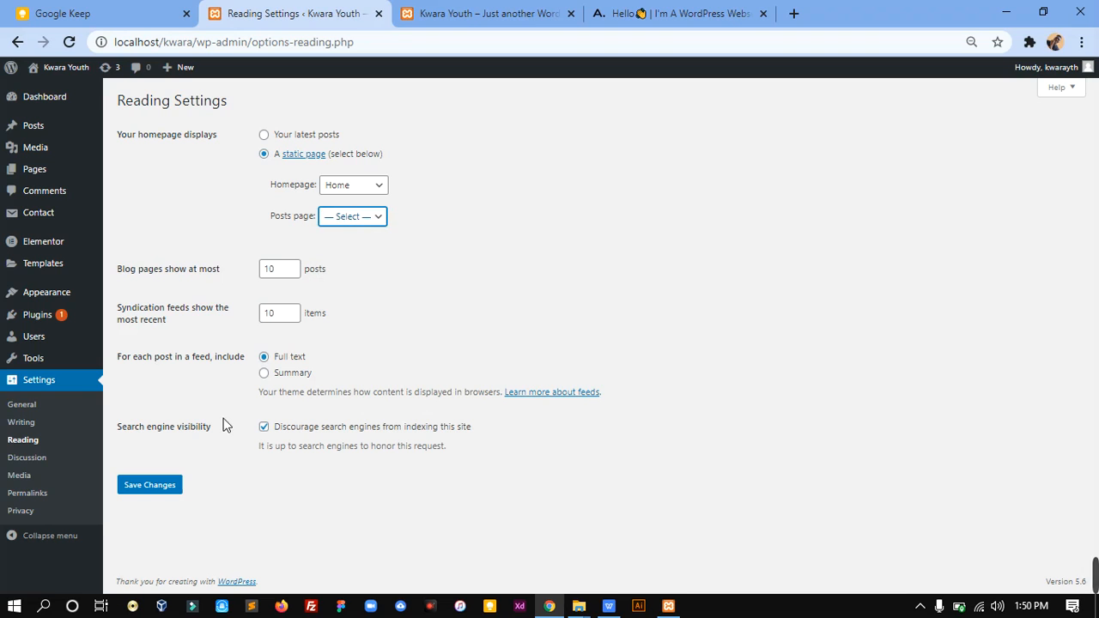
{"action": "left_click", "coordinate": [160, 488]}
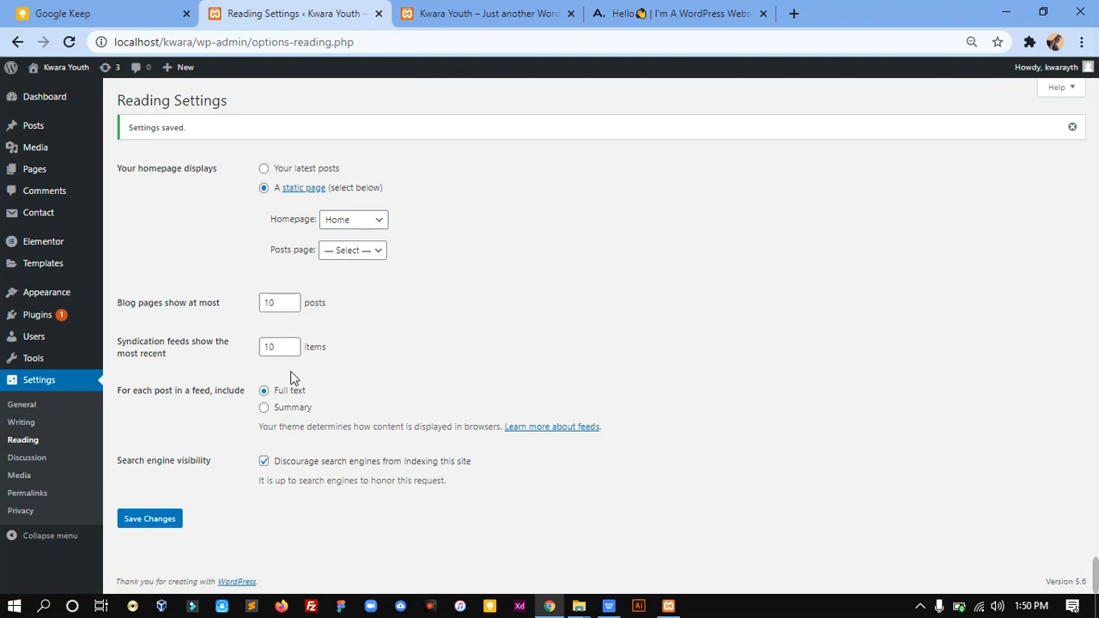
Step: Reload the Kwara Youth front page to check the homepage, and open the site's Menus screen
{"action": "left_click", "coordinate": [474, 9]}
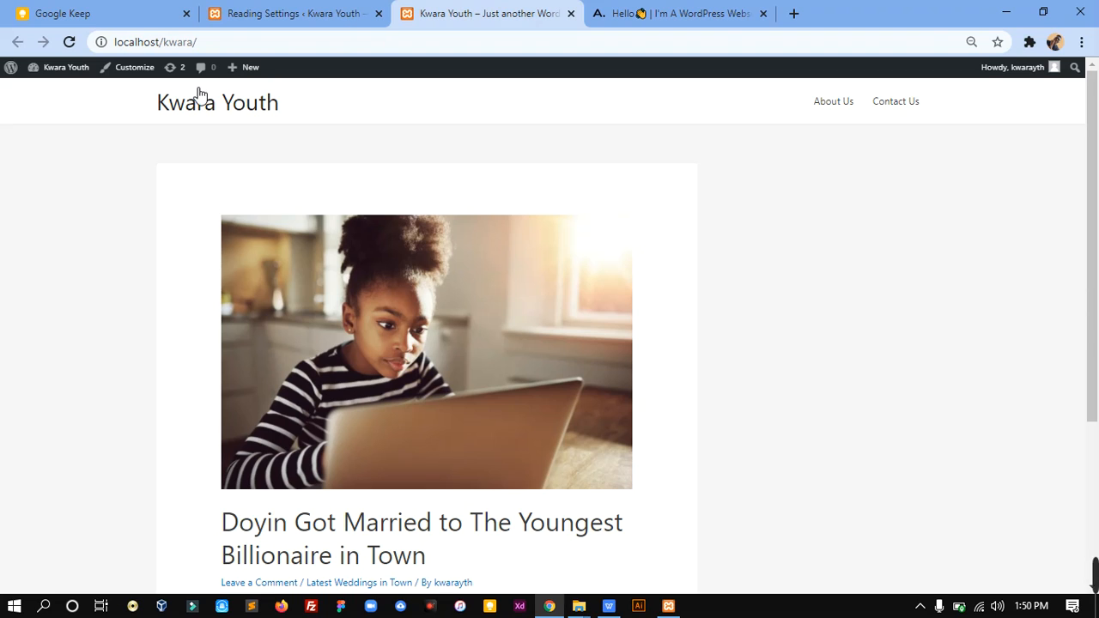
{"action": "left_click", "coordinate": [70, 42]}
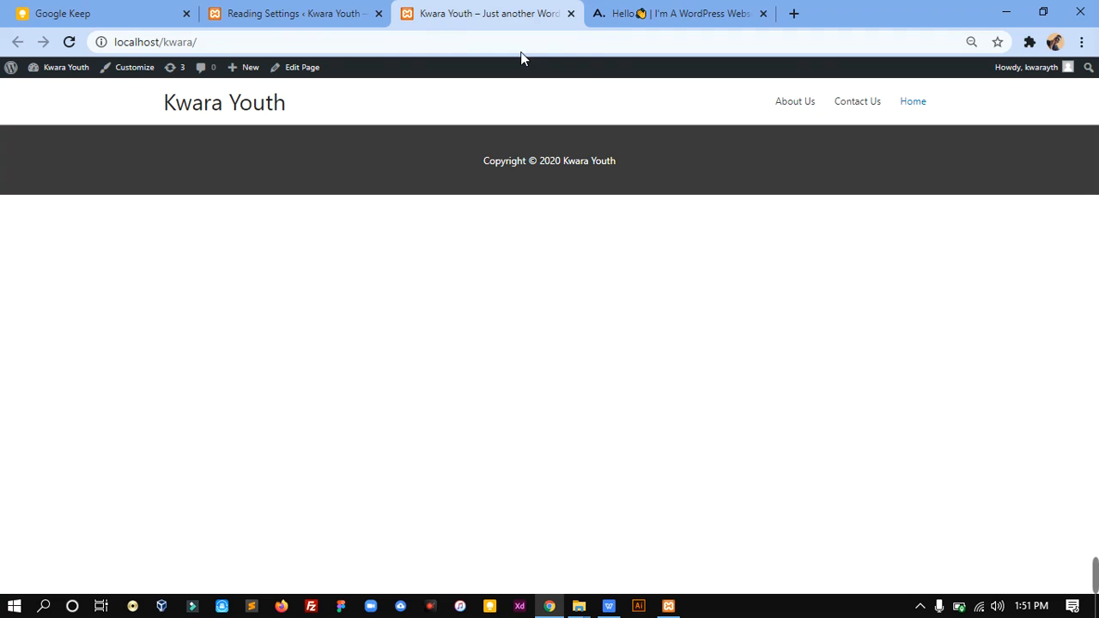
{"action": "left_click", "coordinate": [284, 12]}
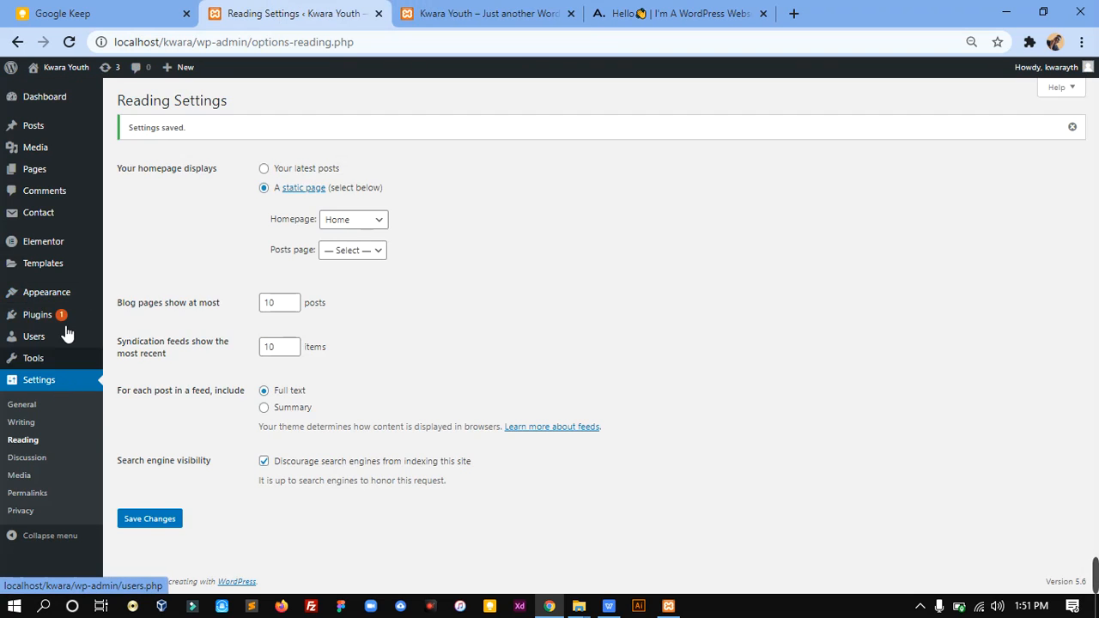
{"action": "mouse_move", "coordinate": [78, 290]}
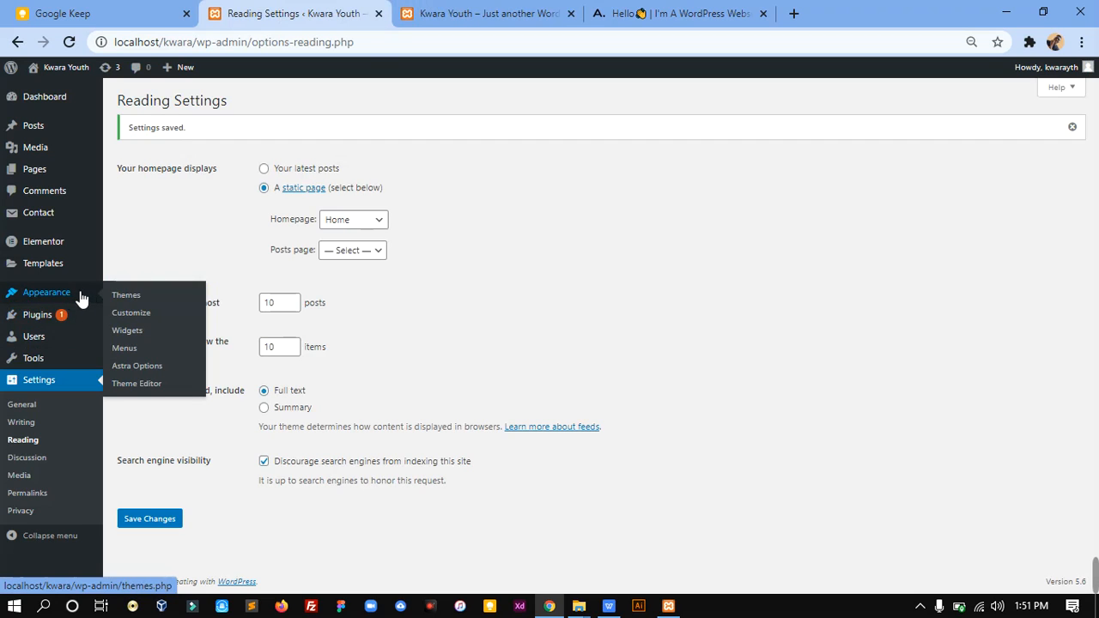
{"action": "left_click", "coordinate": [133, 350]}
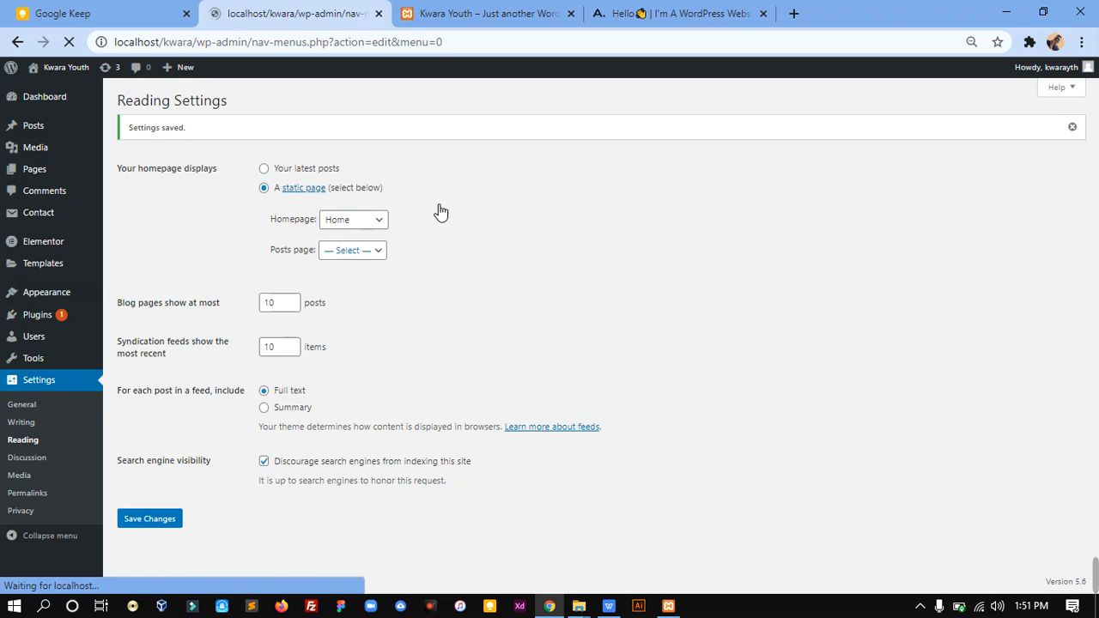
Step: Compare the order of the navigation links on the Kwara Youth front page and mralabi.com, and return to the Menus screen
{"action": "left_click", "coordinate": [482, 11]}
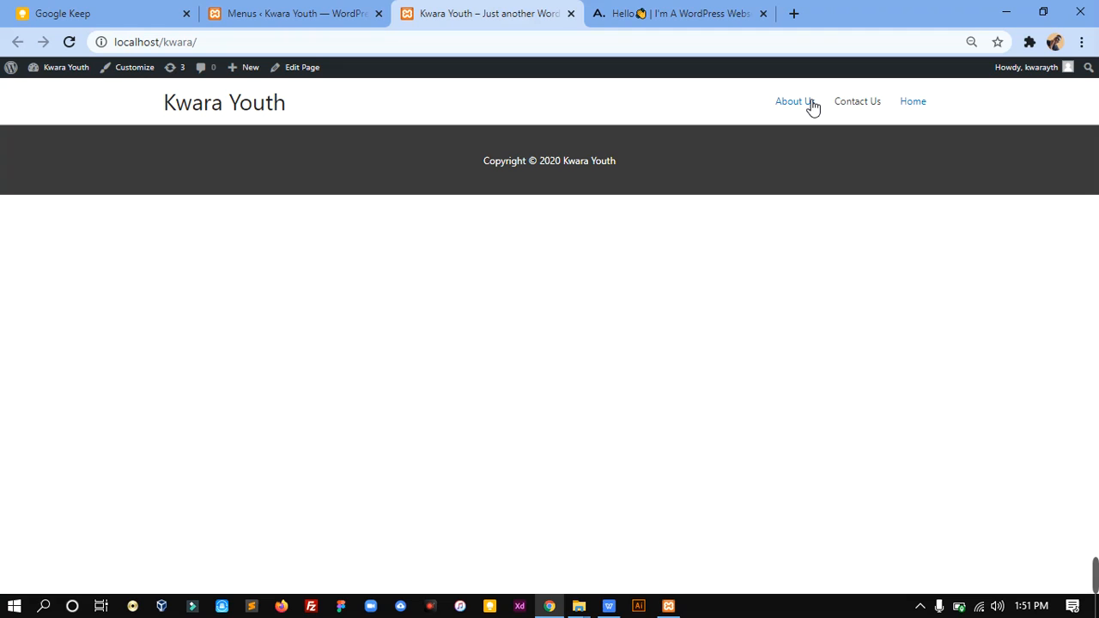
{"action": "left_click", "coordinate": [702, 7]}
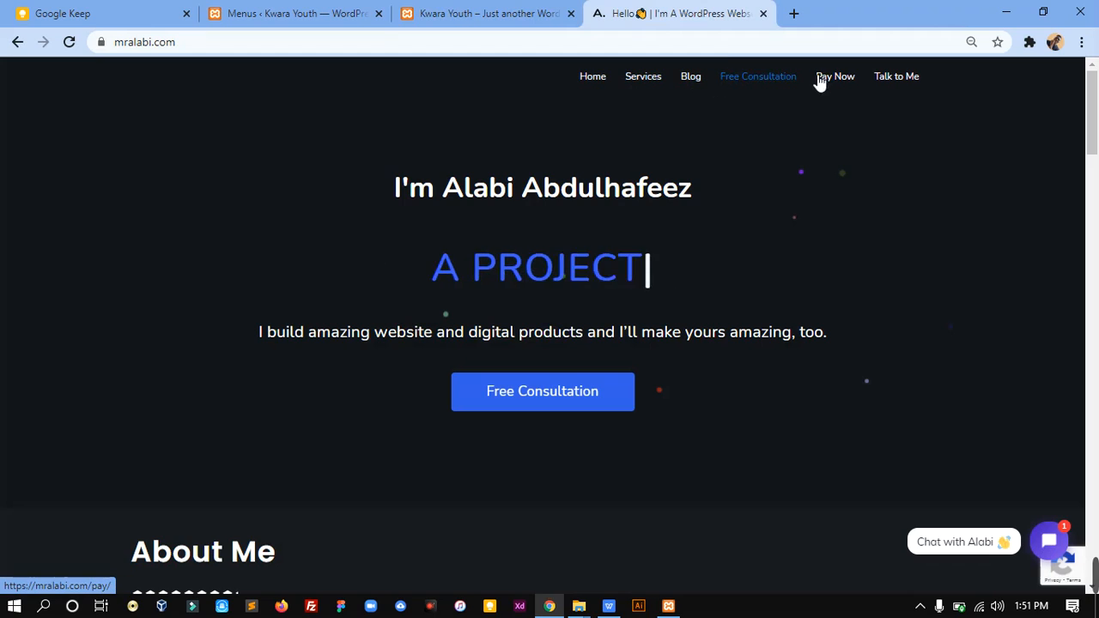
{"action": "left_click", "coordinate": [507, 7]}
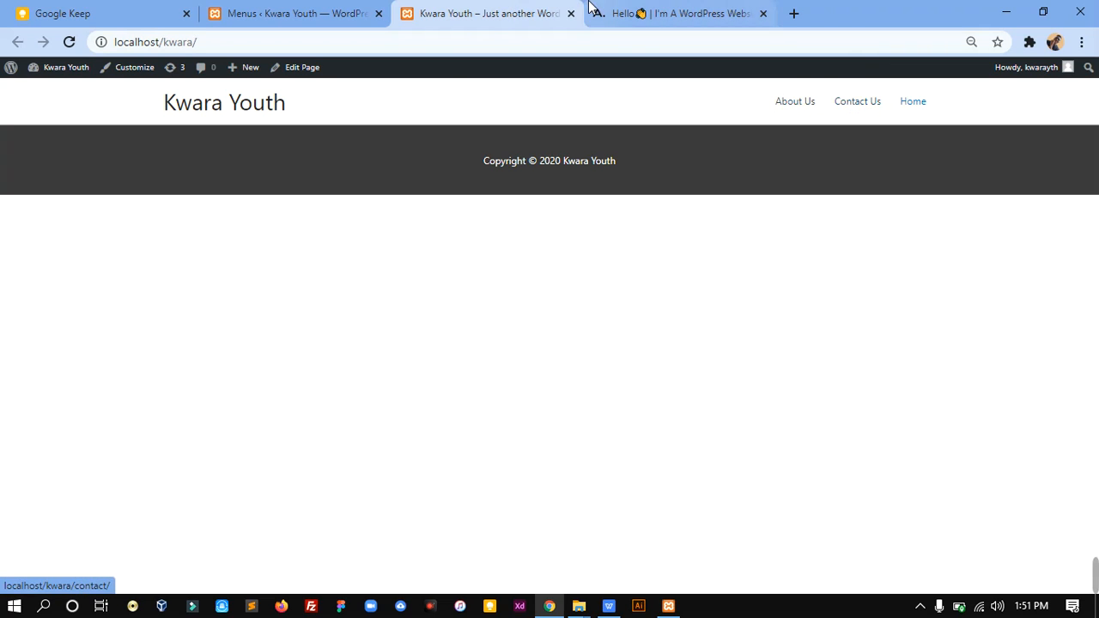
{"action": "left_click", "coordinate": [333, 10]}
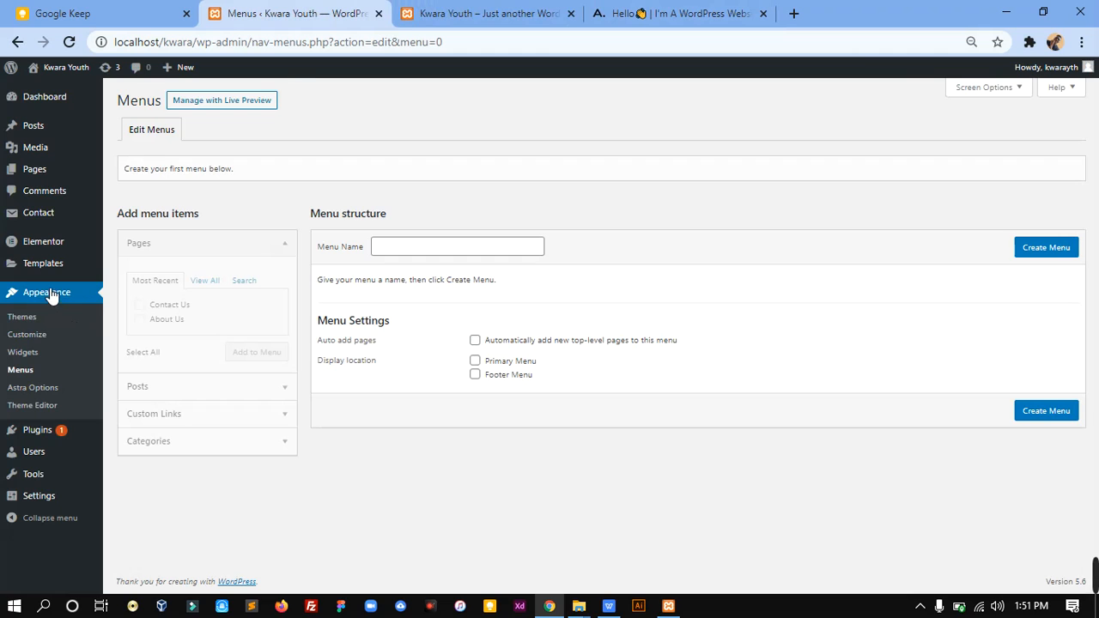
Step: Create a menu named "Main Nenu" and assign it to the Primary Menu display location
{"action": "left_click", "coordinate": [23, 372]}
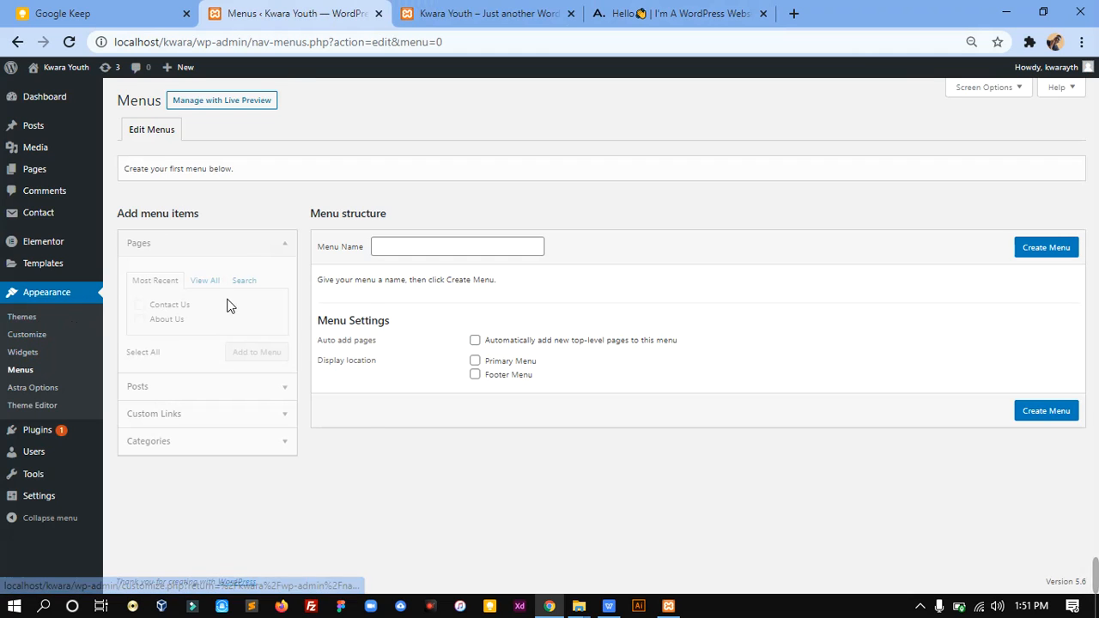
{"action": "left_click", "coordinate": [424, 249]}
{"action": "left_click", "coordinate": [424, 253]}
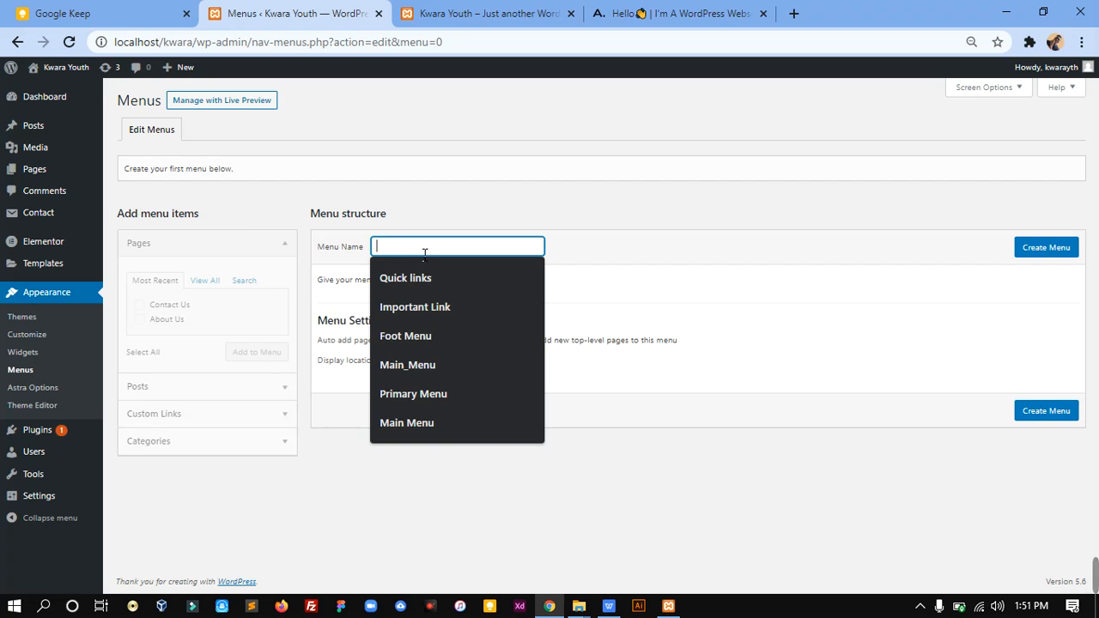
{"action": "type", "text": "Main Nenu"}
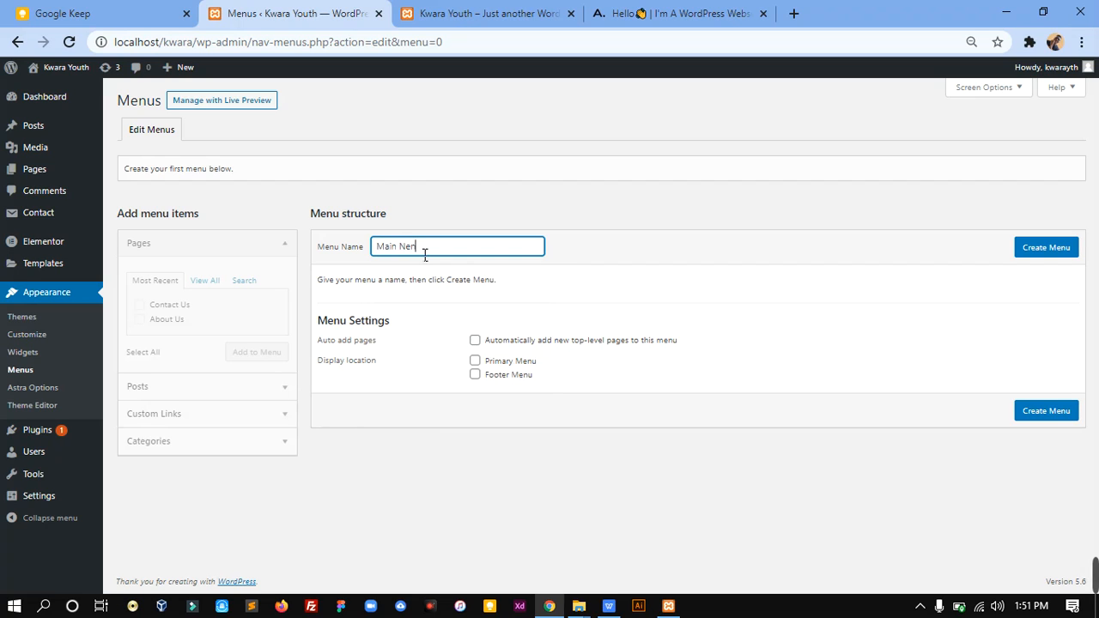
{"action": "left_click", "coordinate": [477, 362]}
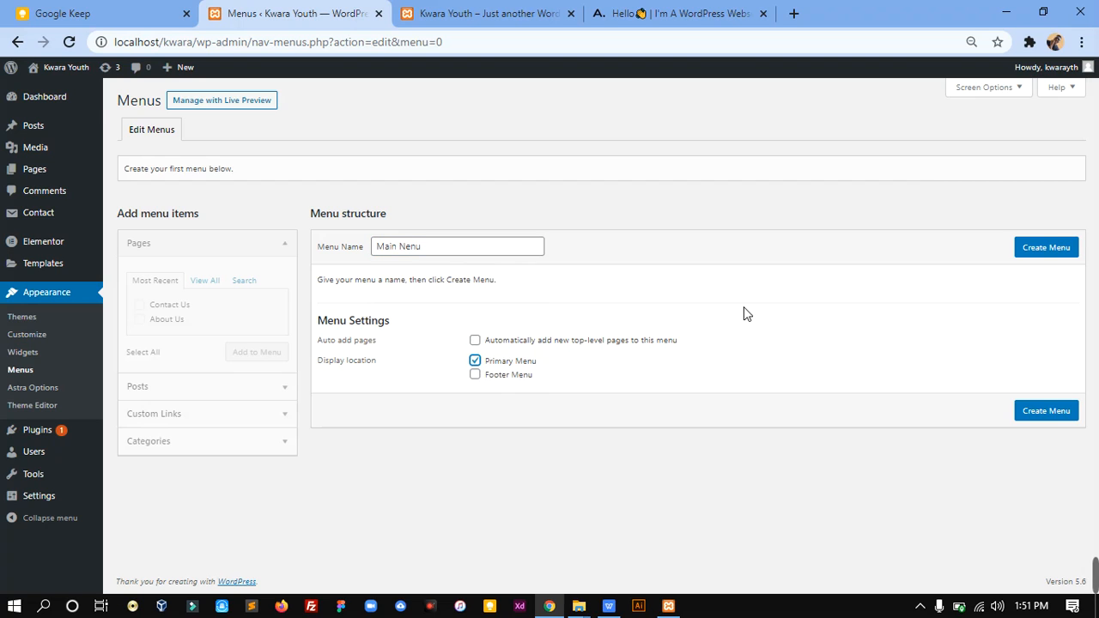
{"action": "left_click", "coordinate": [1061, 249]}
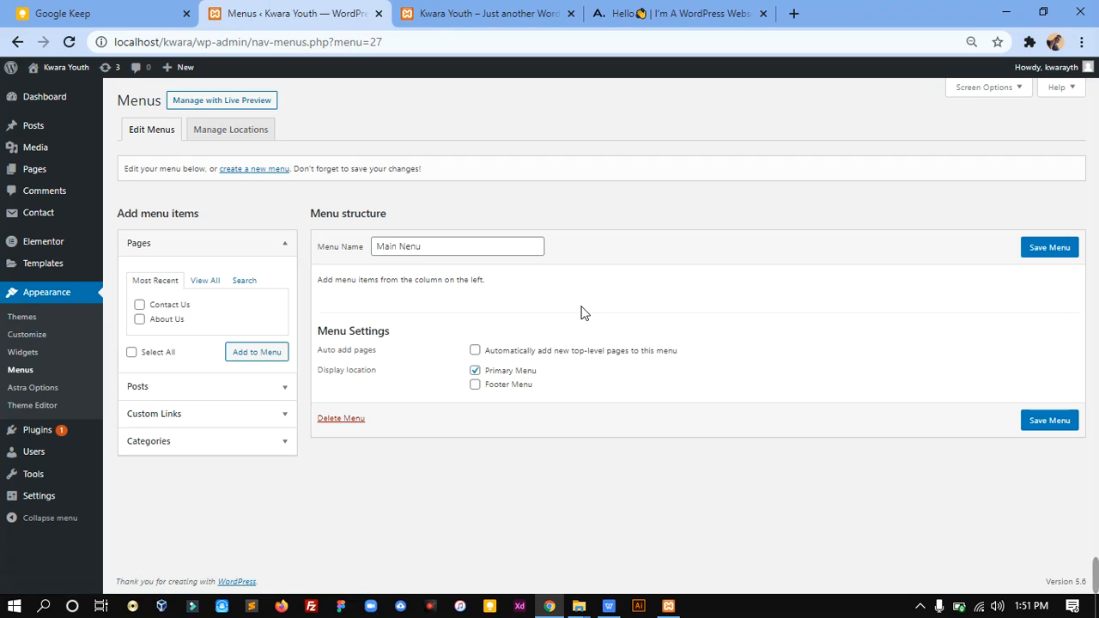
Step: Show all pages and add Home, About Us and Contact Us to the new menu
{"action": "left_click", "coordinate": [207, 283]}
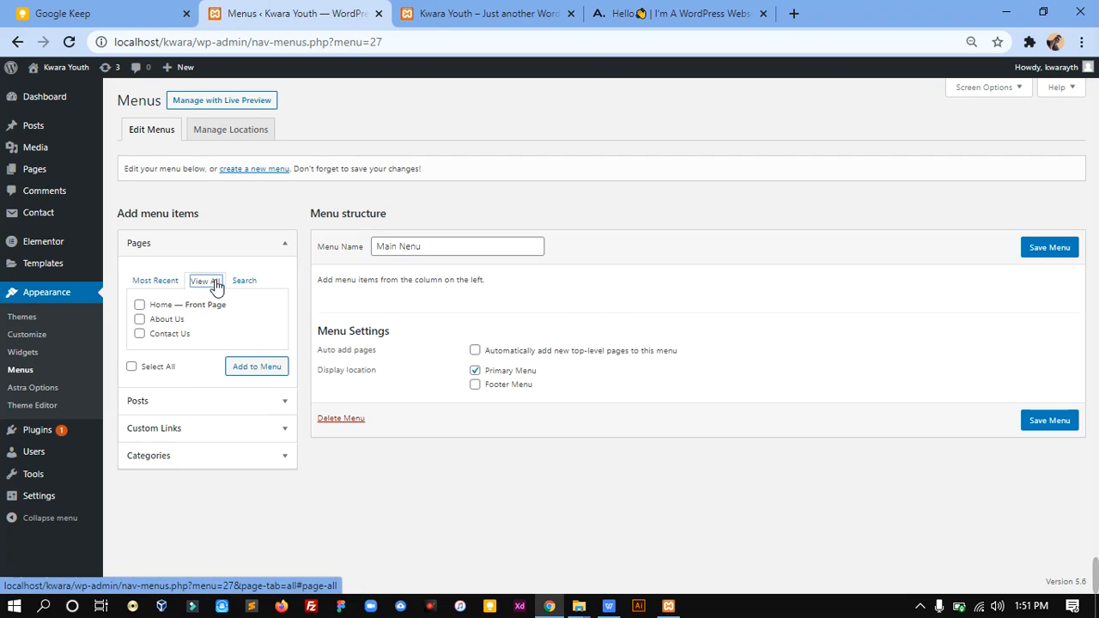
{"action": "left_click", "coordinate": [139, 305]}
{"action": "left_click", "coordinate": [140, 319]}
{"action": "left_click", "coordinate": [140, 333]}
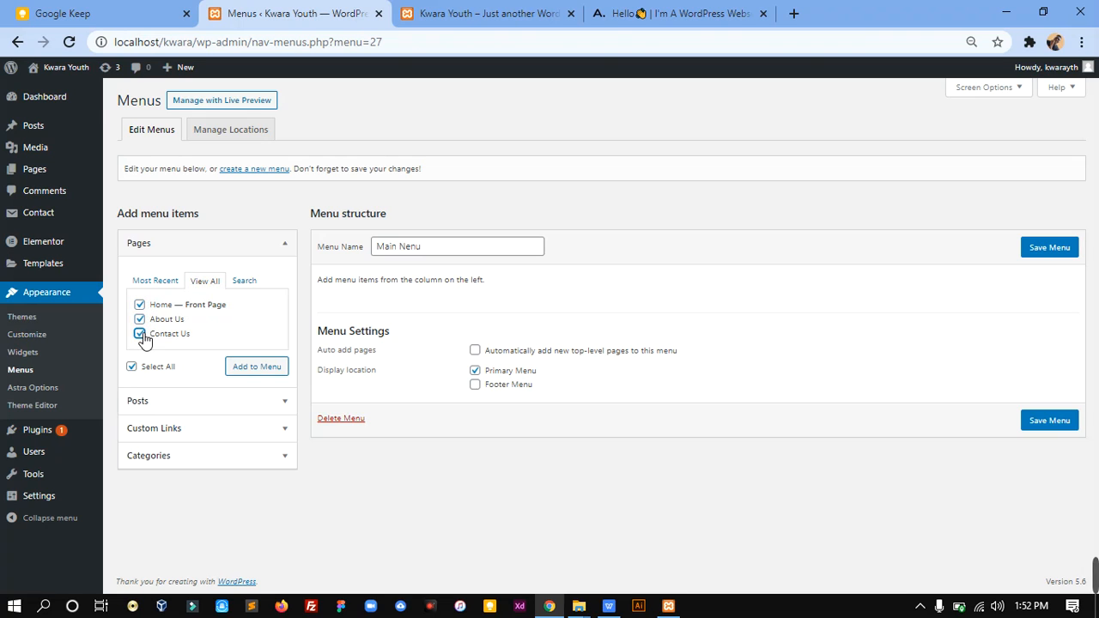
{"action": "left_click", "coordinate": [255, 373]}
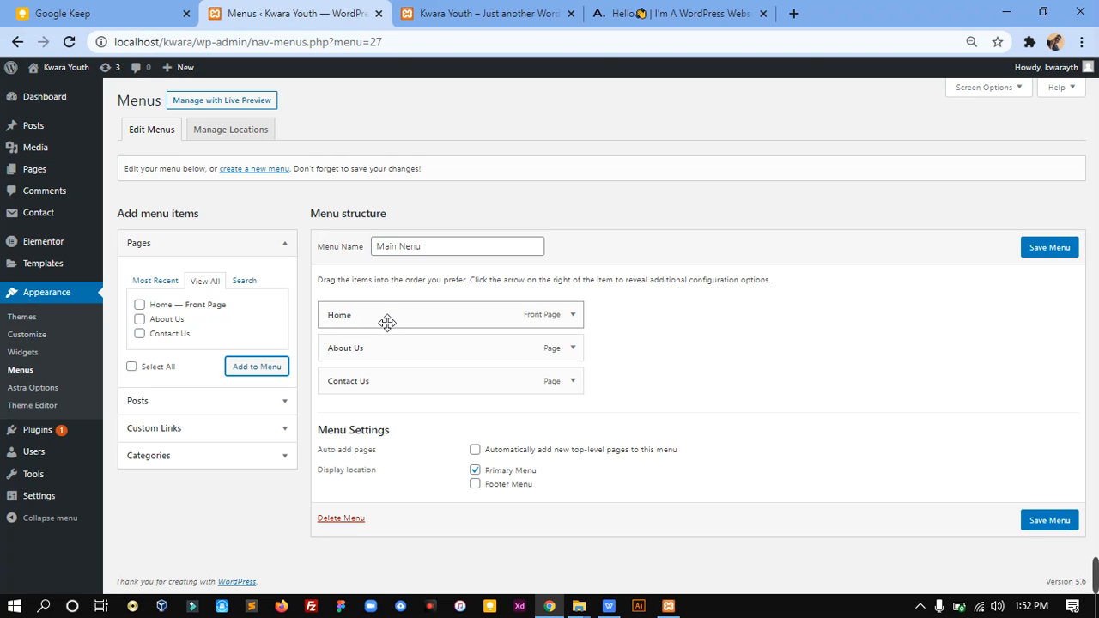
Step: Try reordering the menu items by placing Home below About Us, and restore the order Home, About Us, Contact Us
{"action": "left_click_drag", "start_coordinate": [387, 322], "coordinate": [380, 358]}
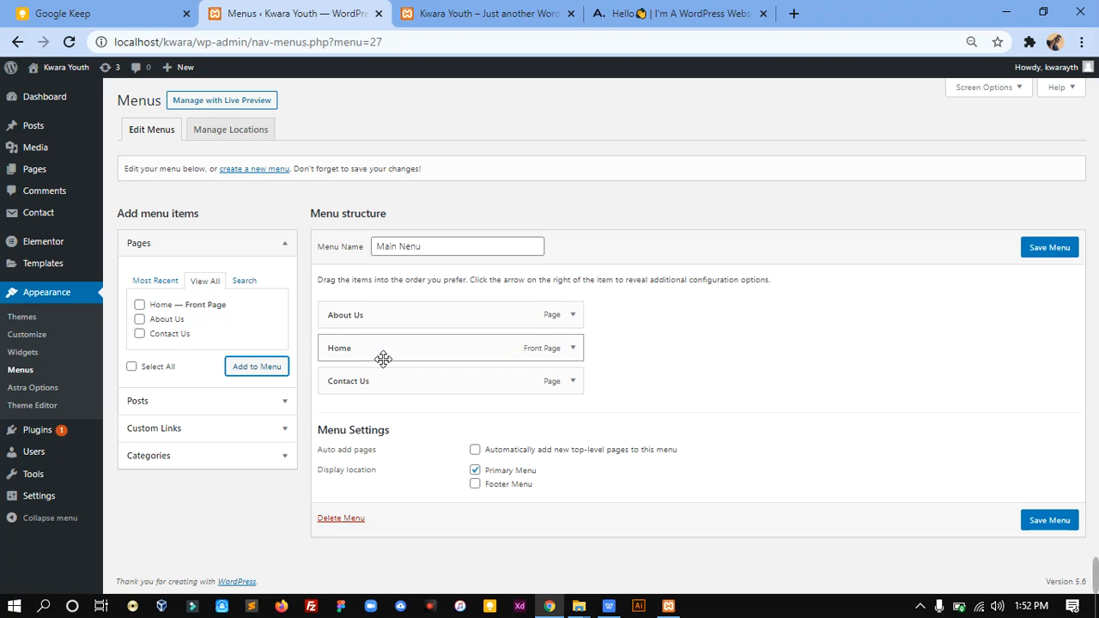
{"action": "mouse_move", "coordinate": [383, 359]}
{"action": "left_mouse_down"}
{"action": "mouse_move", "coordinate": [375, 392]}
{"action": "mouse_move", "coordinate": [396, 345]}
{"action": "mouse_move", "coordinate": [375, 397]}
{"action": "mouse_move", "coordinate": [375, 313]}
{"action": "mouse_move", "coordinate": [383, 392]}
{"action": "mouse_move", "coordinate": [383, 355]}
{"action": "mouse_move", "coordinate": [371, 359]}
{"action": "mouse_move", "coordinate": [380, 358]}
{"action": "left_mouse_up"}
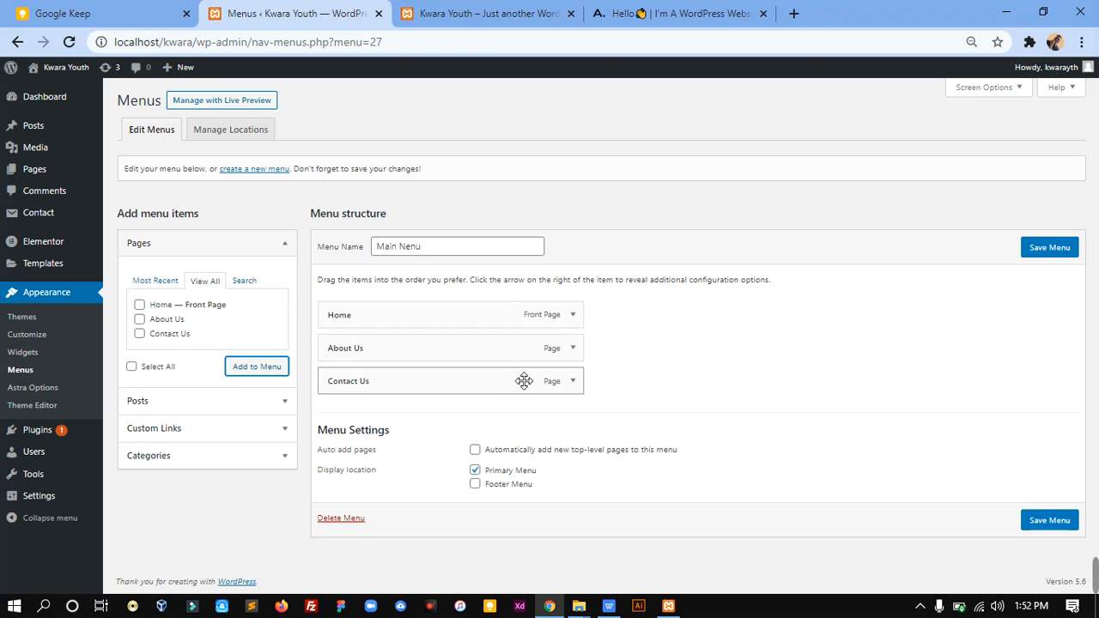
{"action": "mouse_move", "coordinate": [448, 359]}
{"action": "left_mouse_down"}
{"action": "mouse_move", "coordinate": [469, 359]}
{"action": "mouse_move", "coordinate": [444, 361]}
{"action": "left_mouse_up"}
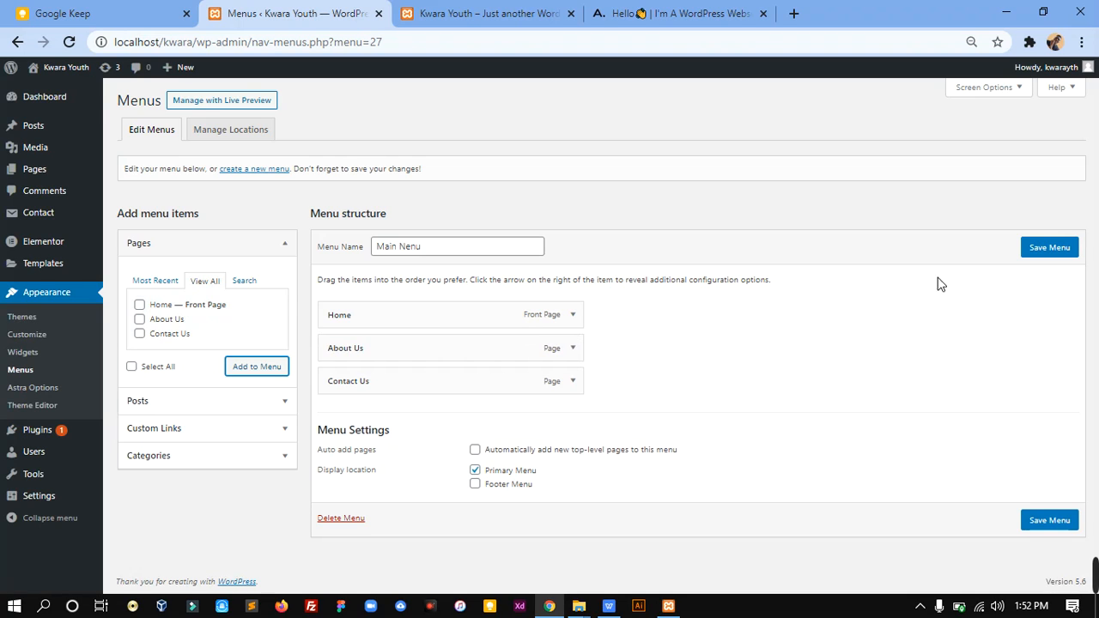
Step: Save the Main Nenu menu and reload the Kwara Youth front page to check the order of its navigation links
{"action": "left_click", "coordinate": [1055, 250]}
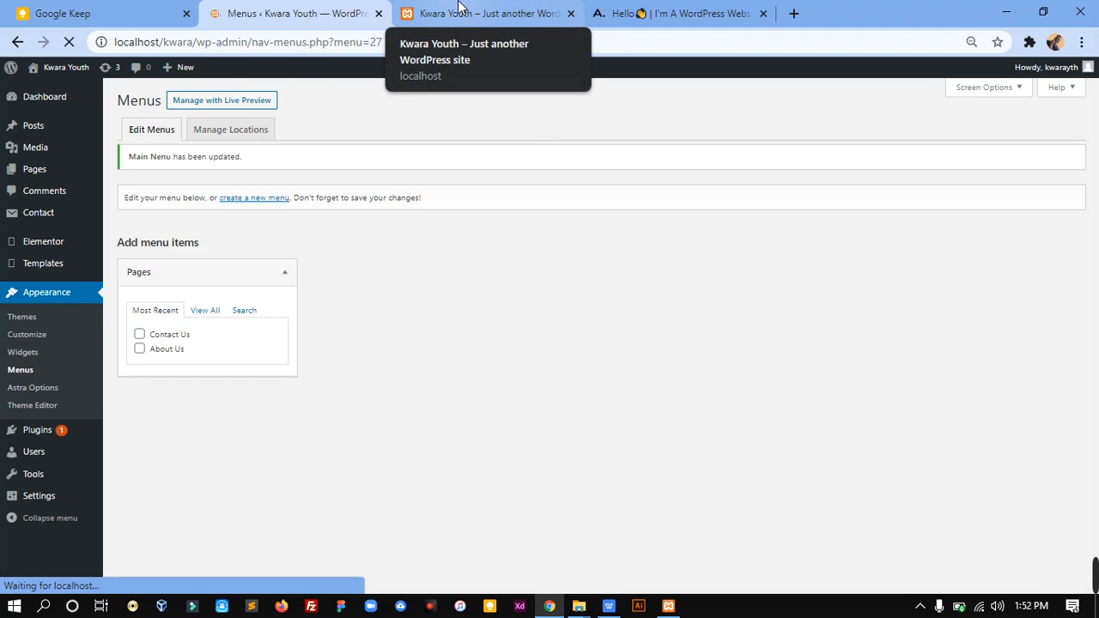
{"action": "left_click", "coordinate": [459, 7]}
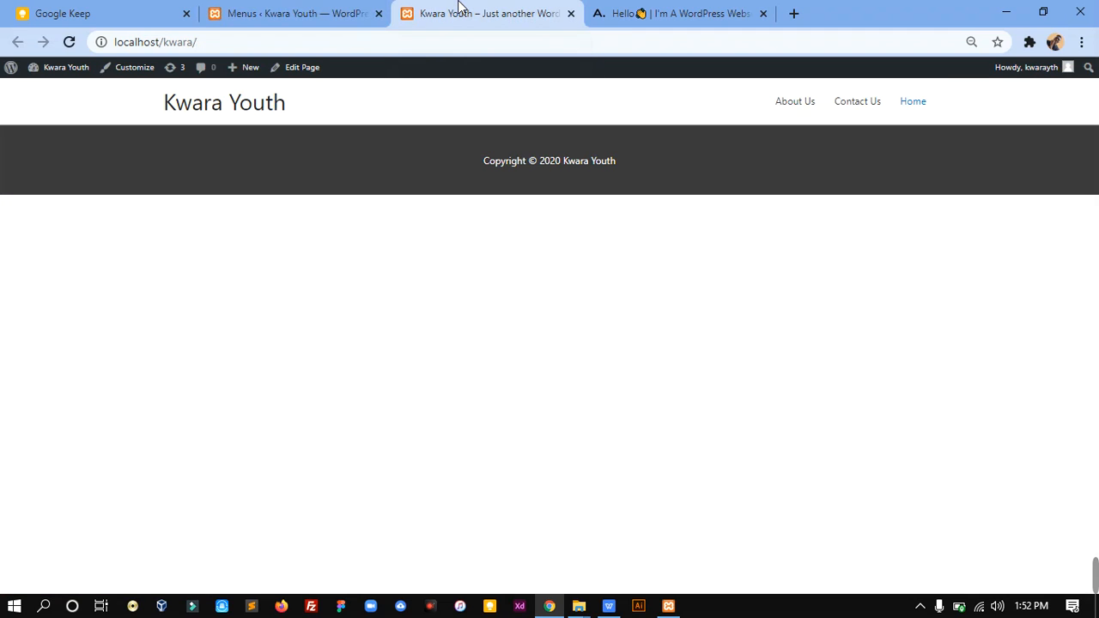
{"action": "left_click", "coordinate": [67, 43]}
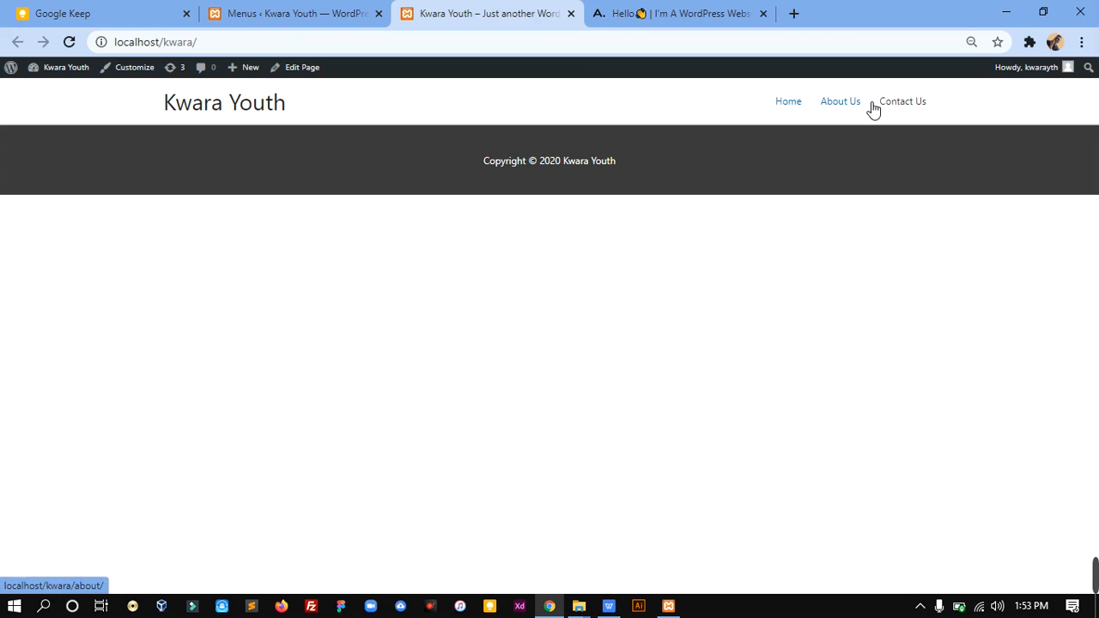
{"action": "left_click", "coordinate": [292, 11]}
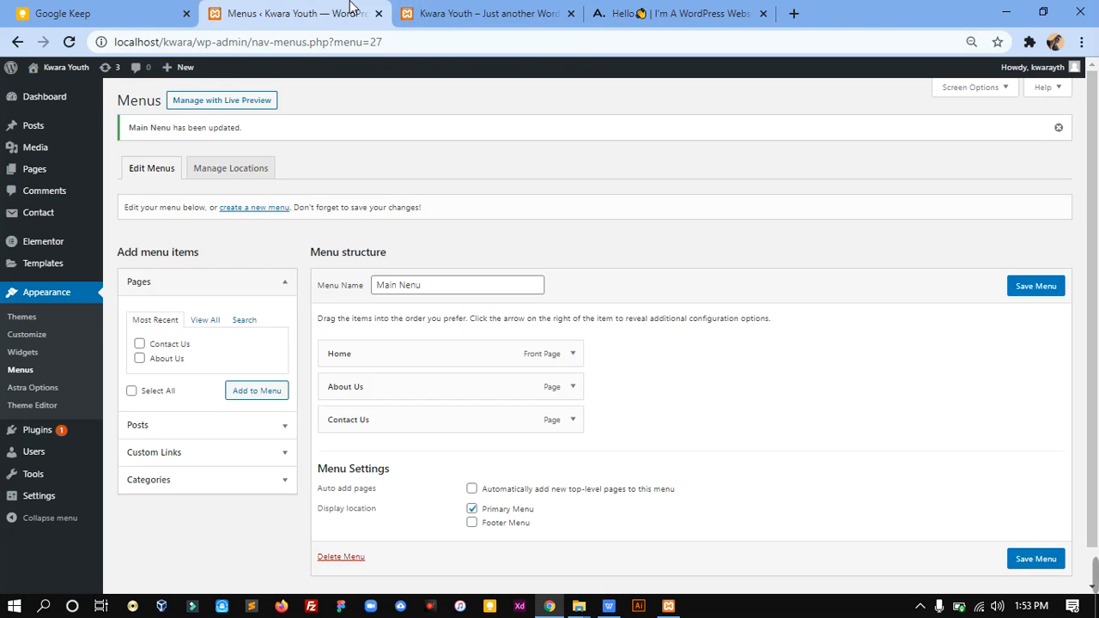
{"action": "left_click", "coordinate": [400, 7]}
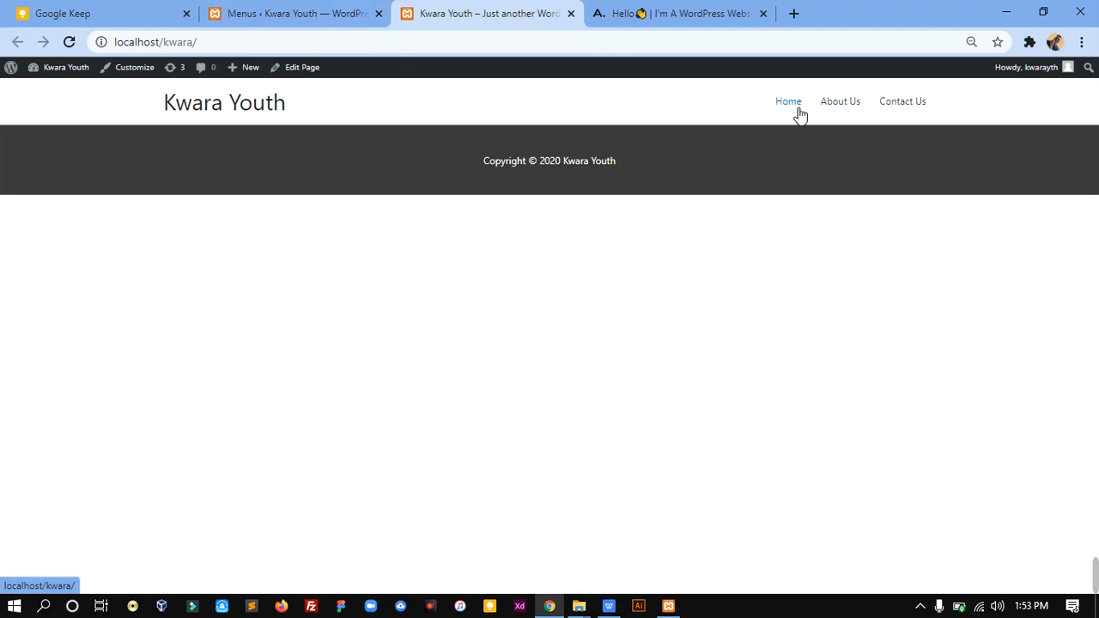
Step: Nest About Us as a sub item under Home, save the menu, and check the Home dropdown on the front page
{"action": "left_click", "coordinate": [276, 10]}
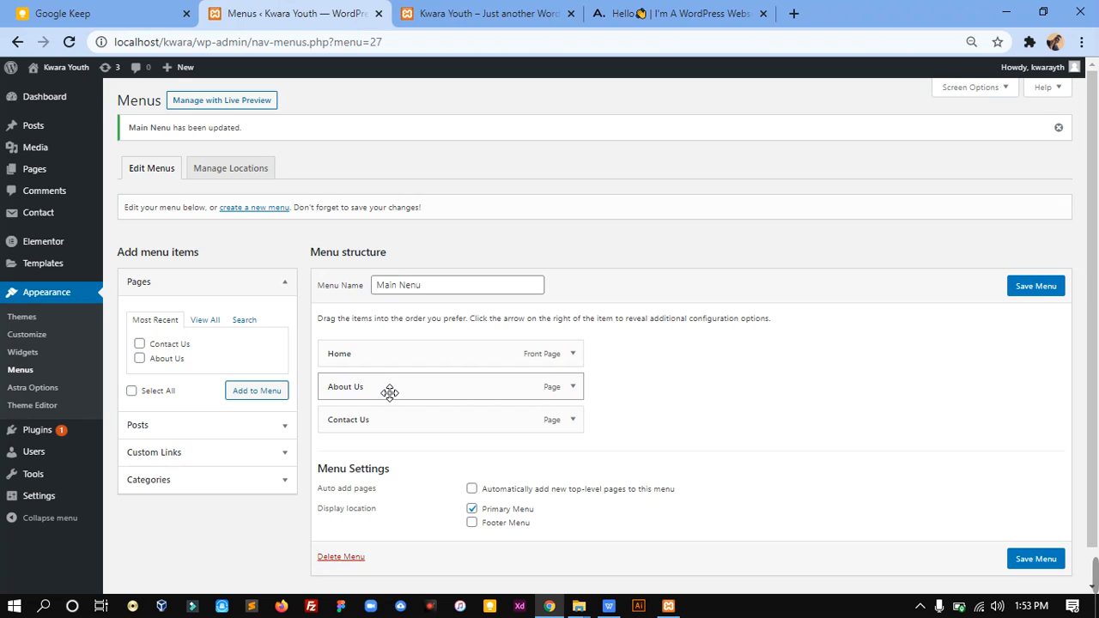
{"action": "left_click_drag", "start_coordinate": [390, 393], "coordinate": [412, 391]}
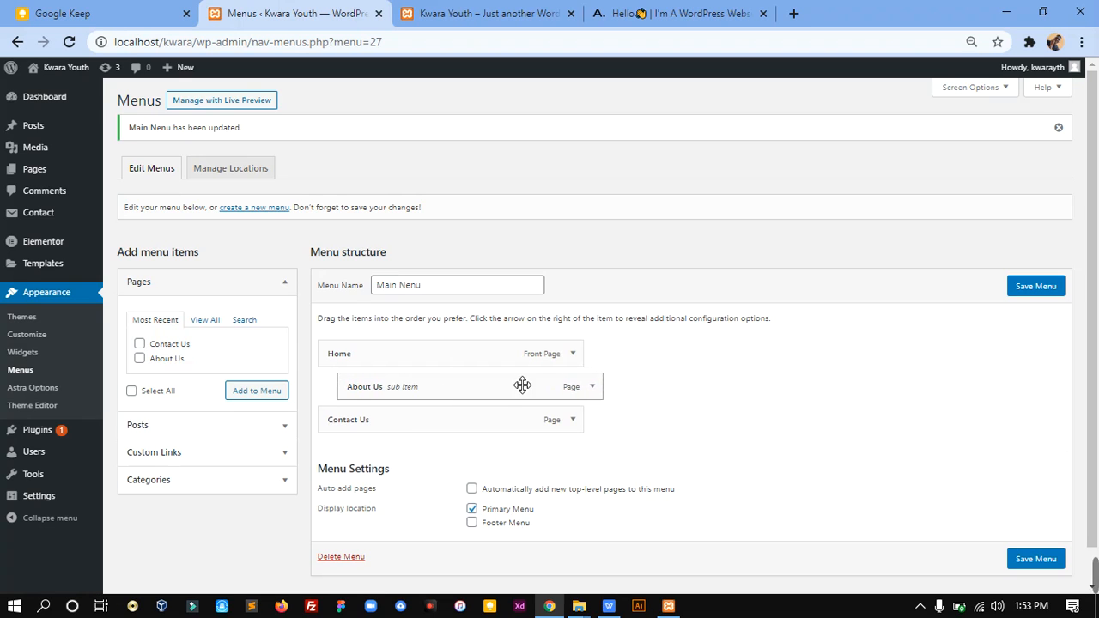
{"action": "left_click", "coordinate": [1031, 292]}
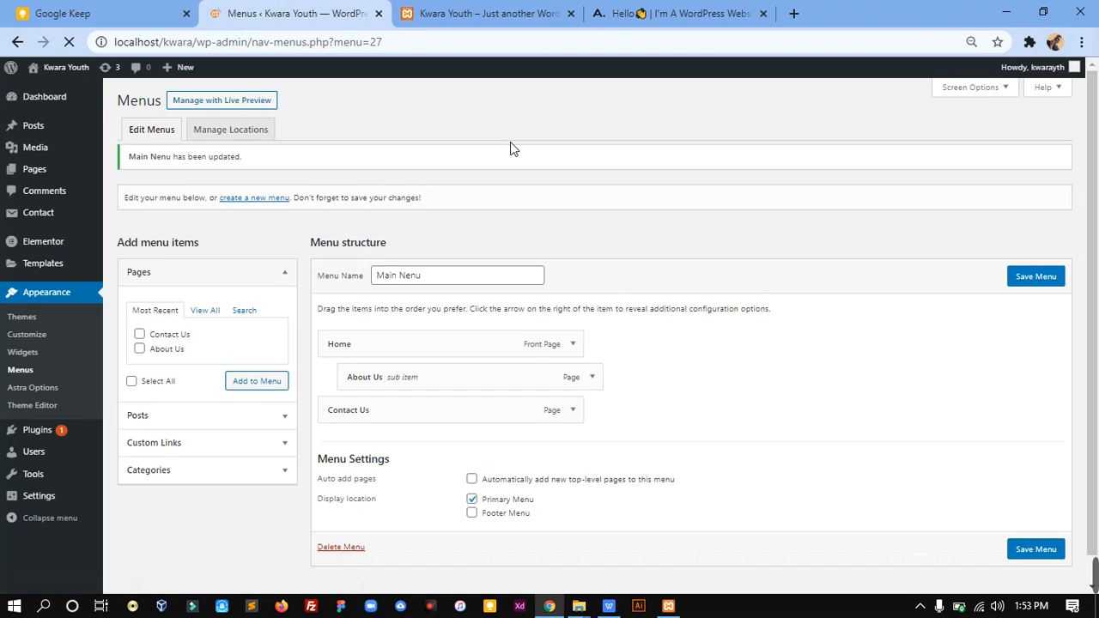
{"action": "left_click", "coordinate": [496, 10]}
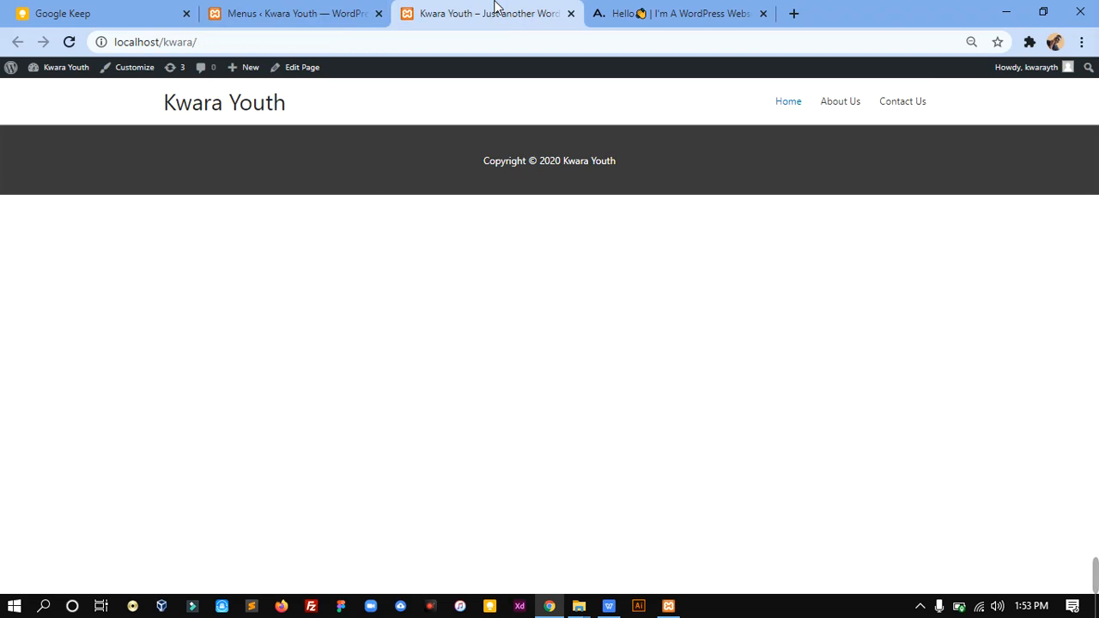
{"action": "left_click", "coordinate": [70, 41]}
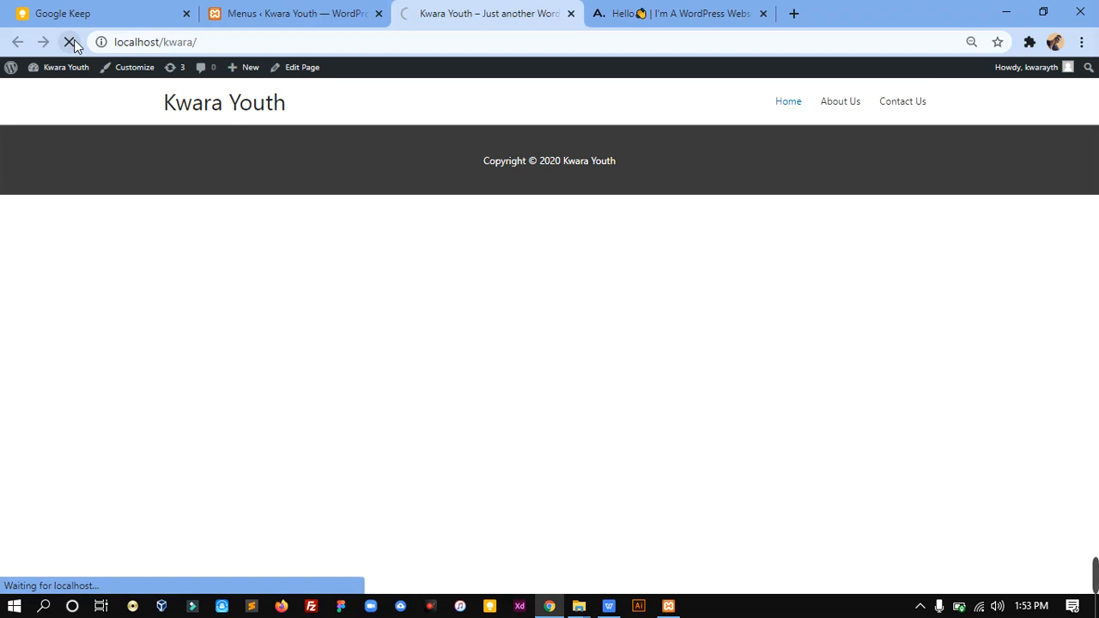
{"action": "mouse_move", "coordinate": [859, 113]}
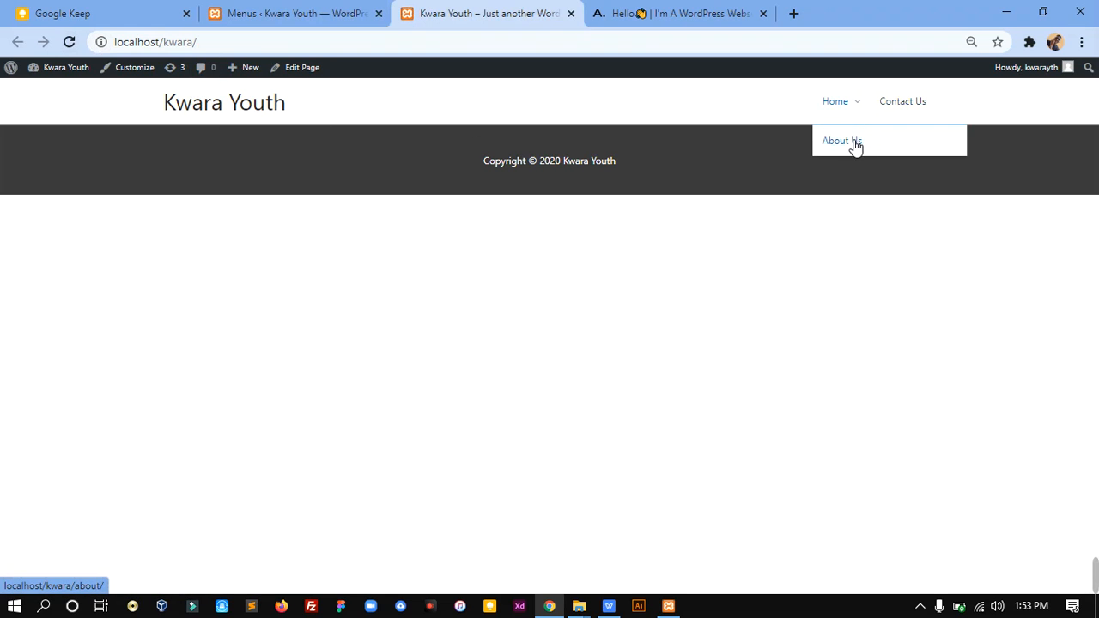
Step: Move About Us back to the top level of the menu, save it, and reload the front page
{"action": "left_click", "coordinate": [277, 9]}
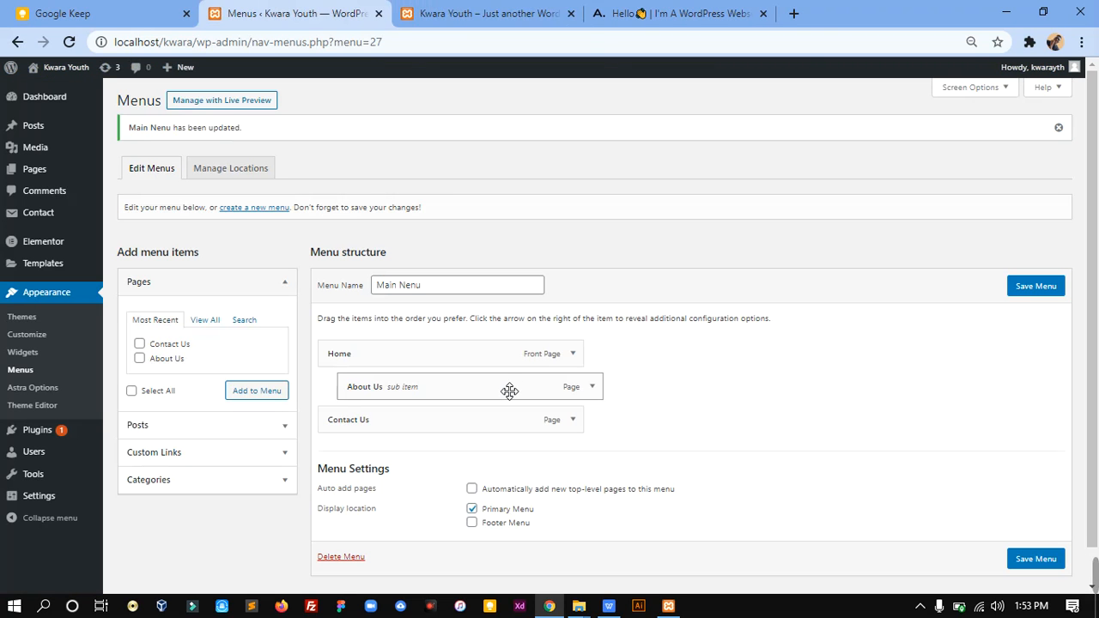
{"action": "left_click_drag", "start_coordinate": [510, 391], "coordinate": [482, 392]}
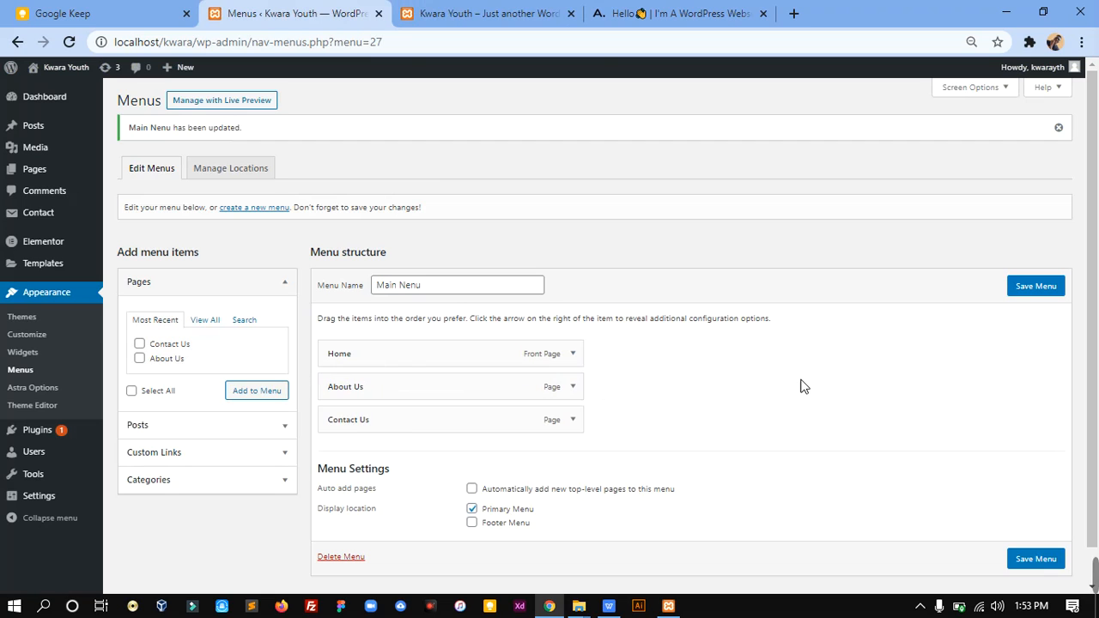
{"action": "left_click", "coordinate": [1041, 296]}
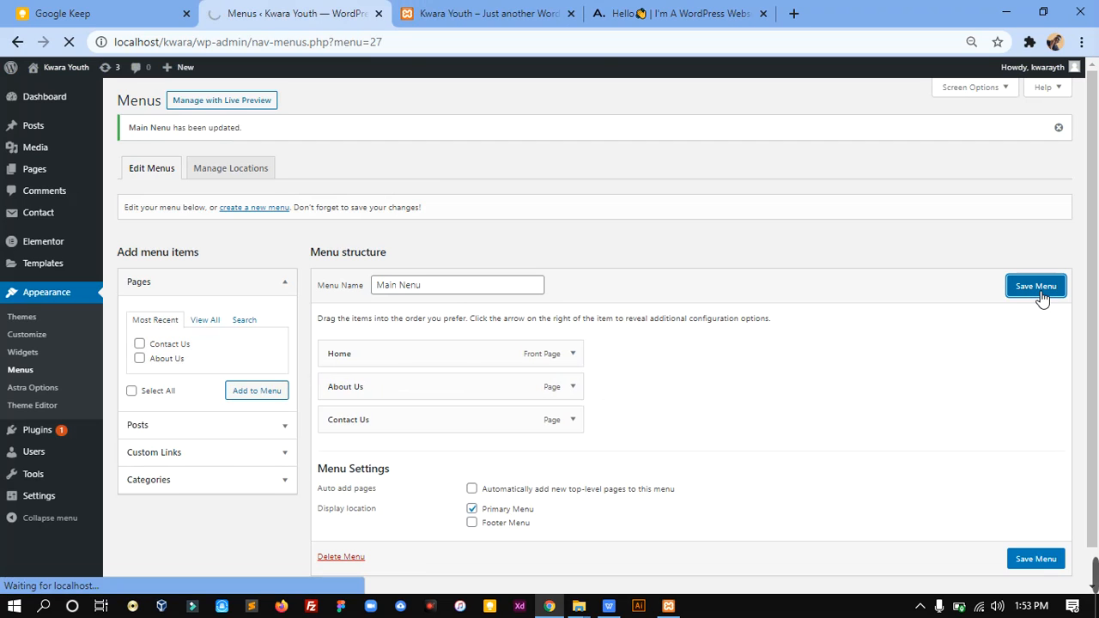
{"action": "left_click", "coordinate": [462, 12]}
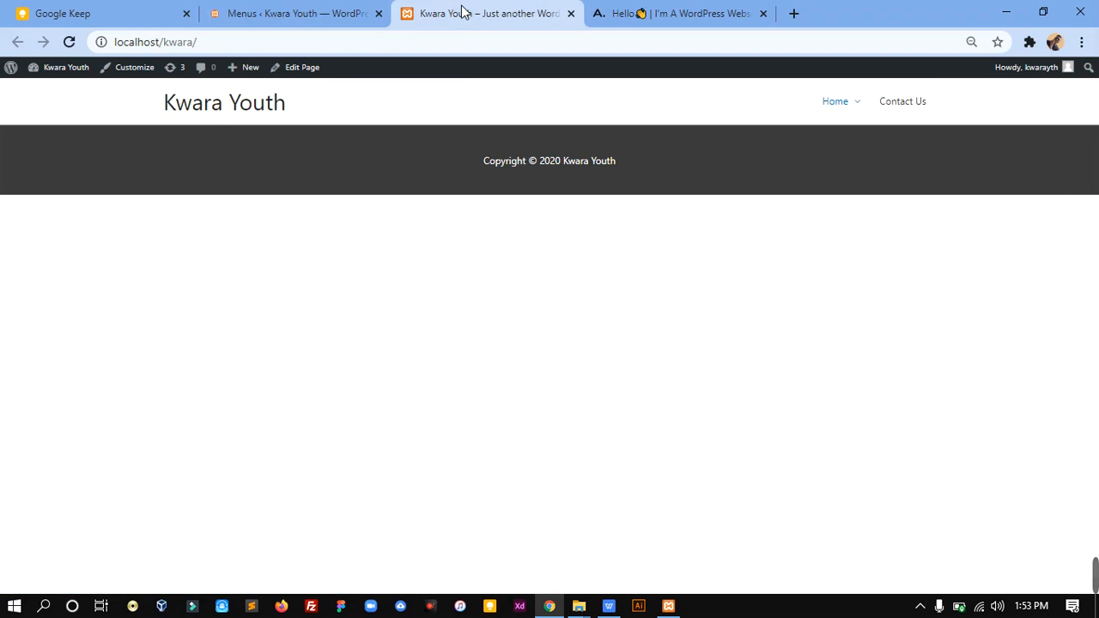
{"action": "left_click", "coordinate": [69, 43]}
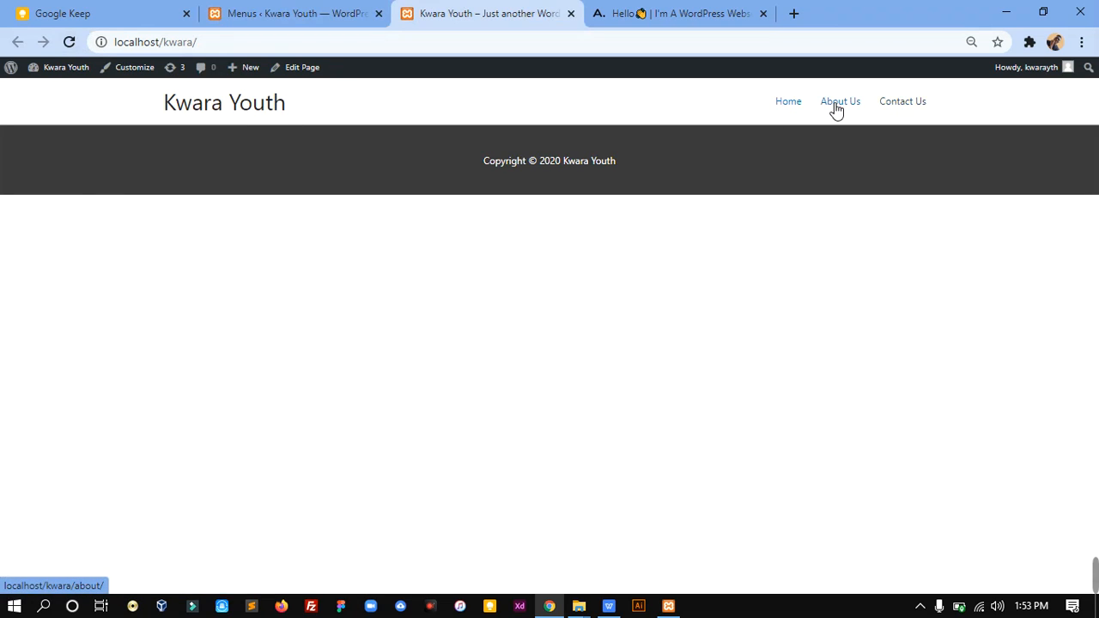
Step: Open the Home page for editing from the site's pages list, checking the front page while it loads
{"action": "left_click", "coordinate": [348, 8]}
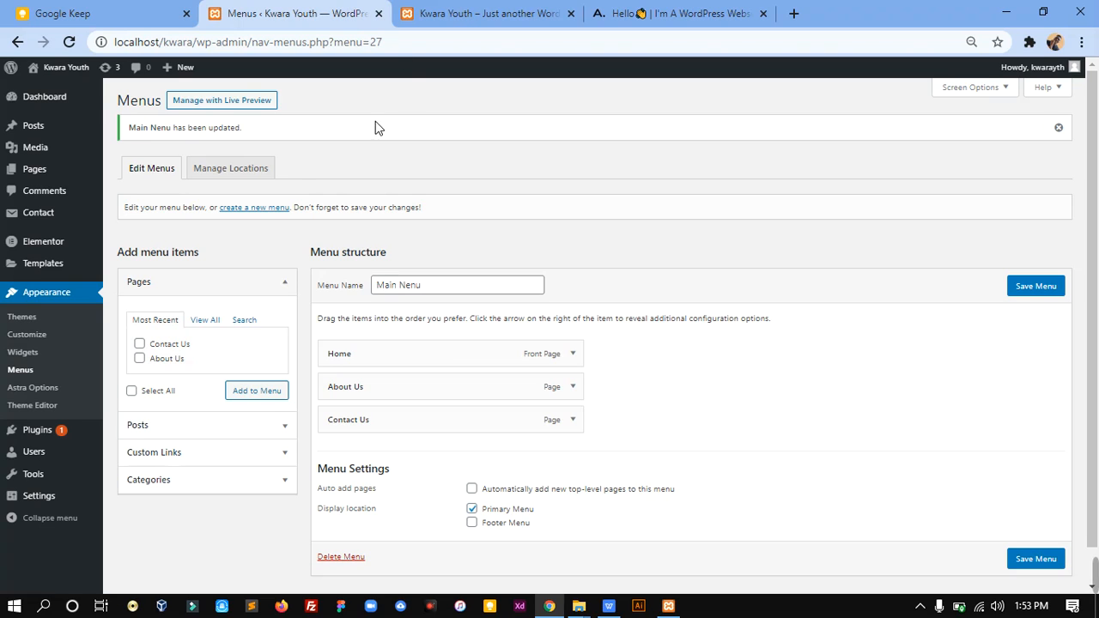
{"action": "left_click", "coordinate": [47, 177]}
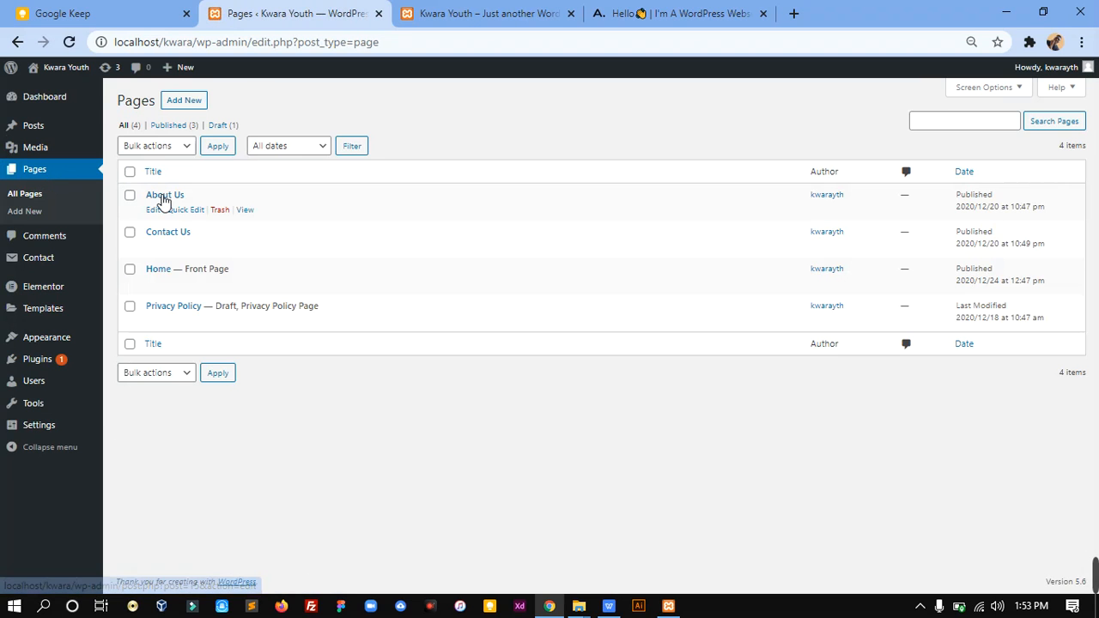
{"action": "left_click", "coordinate": [160, 272]}
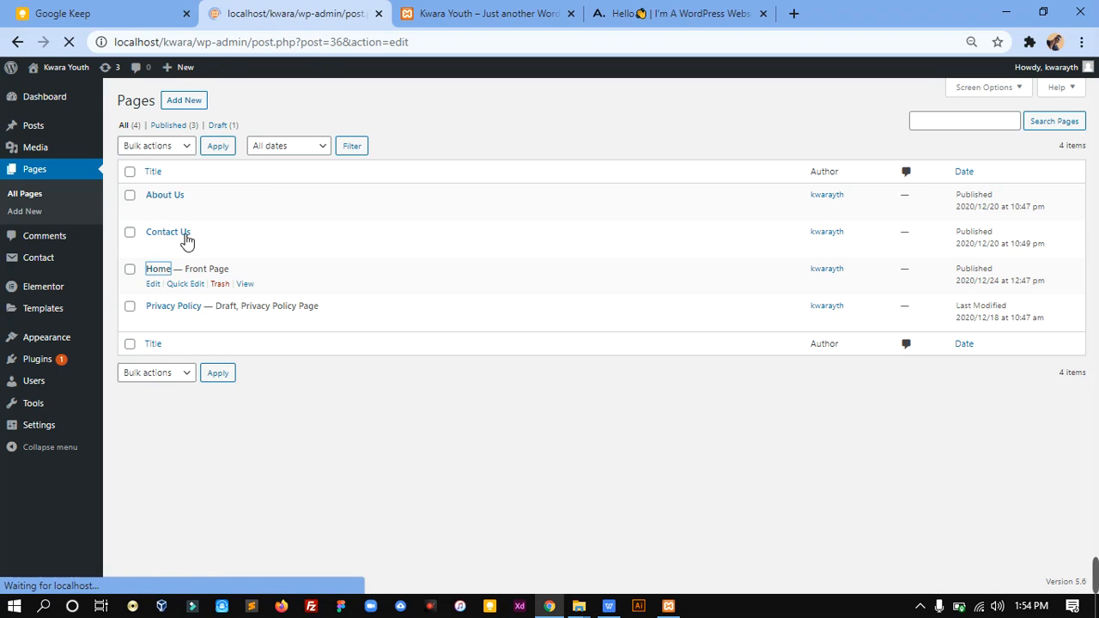
{"action": "left_click", "coordinate": [456, 10]}
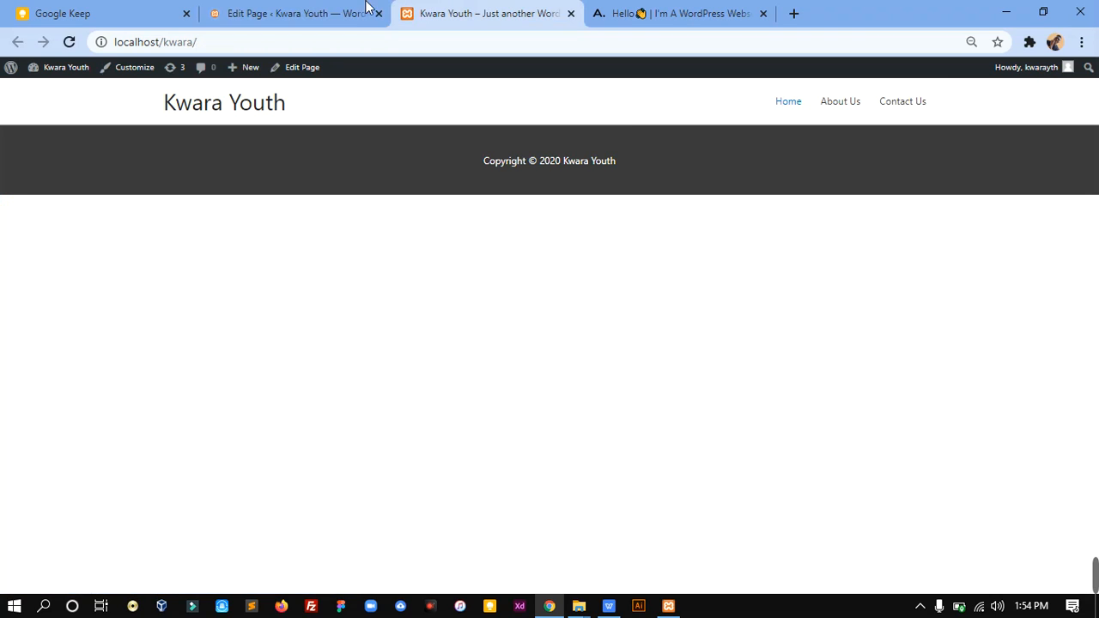
{"action": "left_click", "coordinate": [302, 10]}
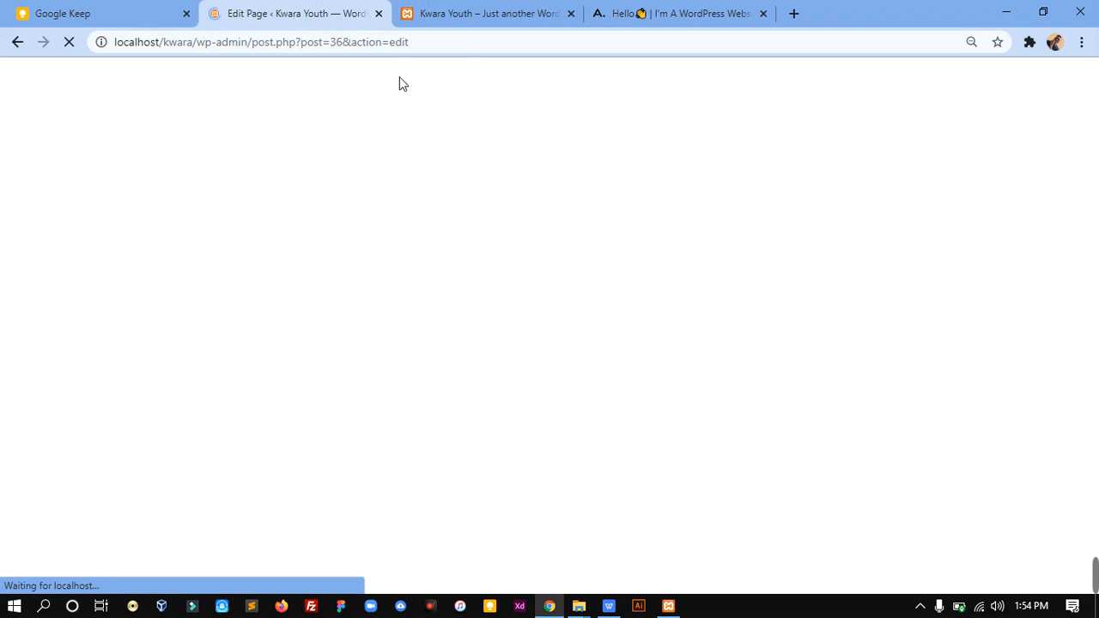
Step: Browse mralabi.com for reference, and open the Home page in the Elementor editor
{"action": "left_click", "coordinate": [632, 10]}
{"action": "left_click_drag", "start_coordinate": [1098, 147], "coordinate": [1097, 586]}
{"action": "key", "text": "Home"}
{"action": "left_click", "coordinate": [486, 10]}
{"action": "left_click", "coordinate": [277, 11]}
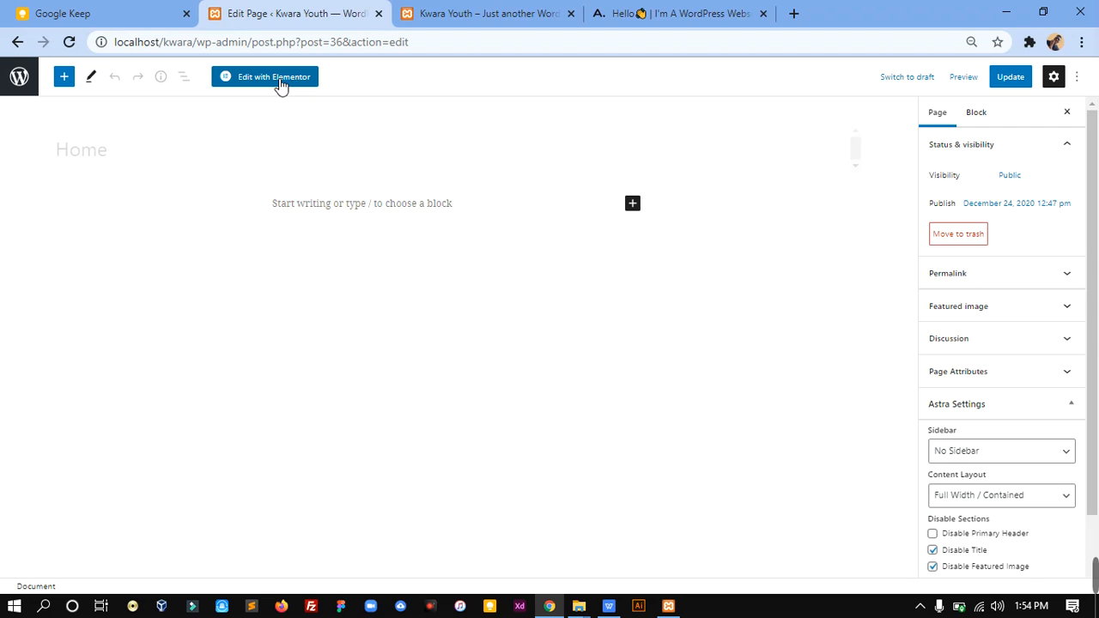
{"action": "left_click", "coordinate": [276, 81]}
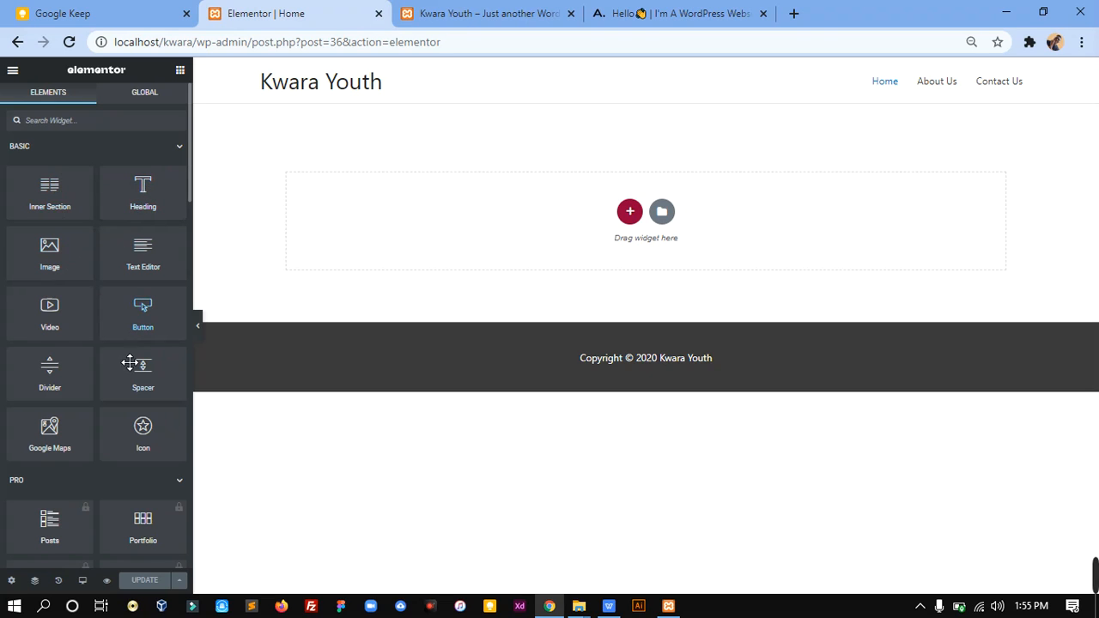
{"action": "left_click_drag", "start_coordinate": [171, 201], "coordinate": [222, 235]}
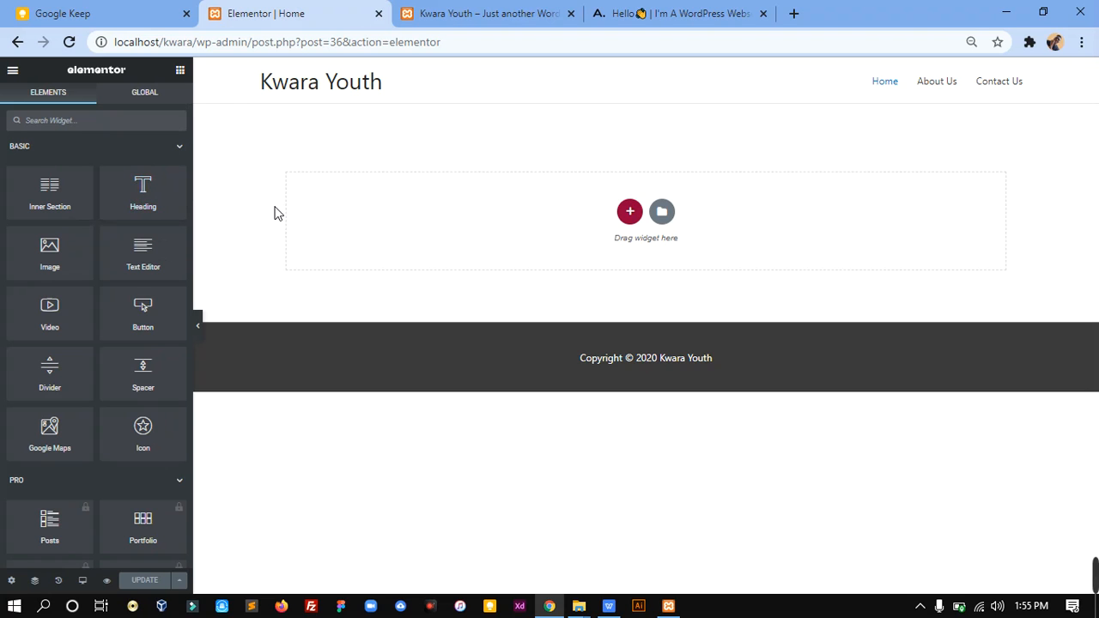
Step: Examine the sections and the My Projects carousel on mralabi.com, and return to the Elementor editor
{"action": "left_click", "coordinate": [598, 11]}
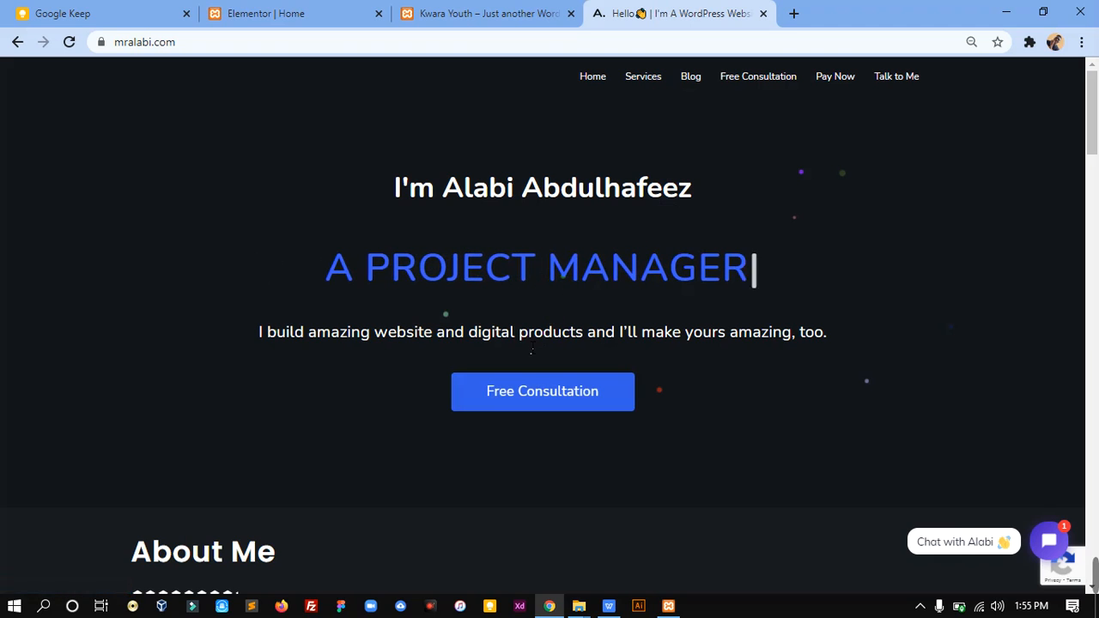
{"action": "left_click_drag", "start_coordinate": [1094, 135], "coordinate": [1096, 225]}
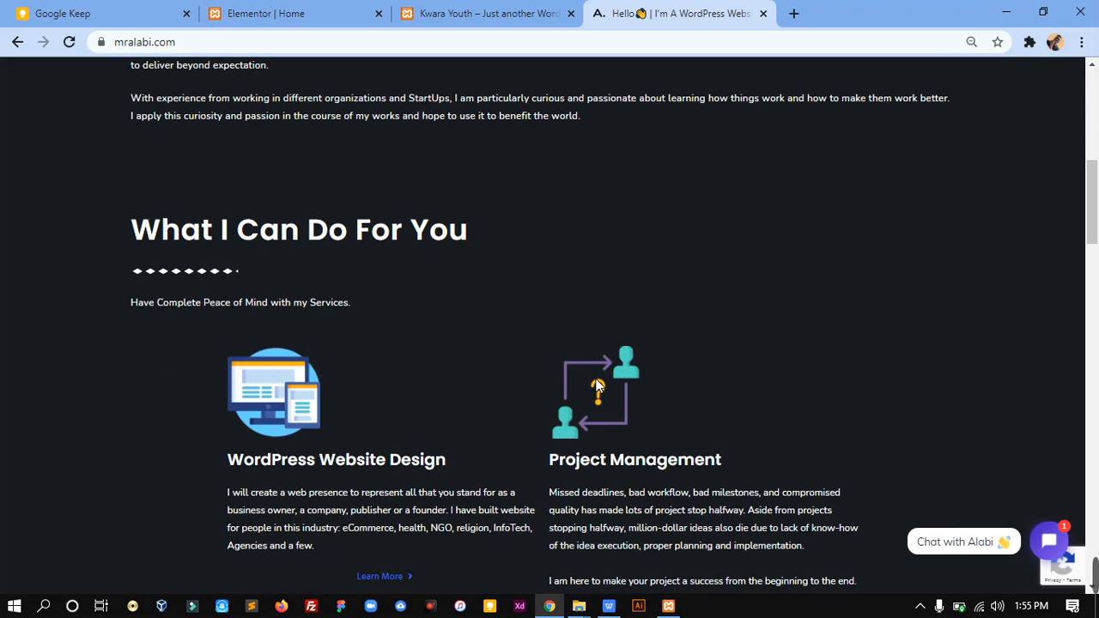
{"action": "scroll", "coordinate": [580, 417], "scroll_direction": "down", "scroll_amount": 6}
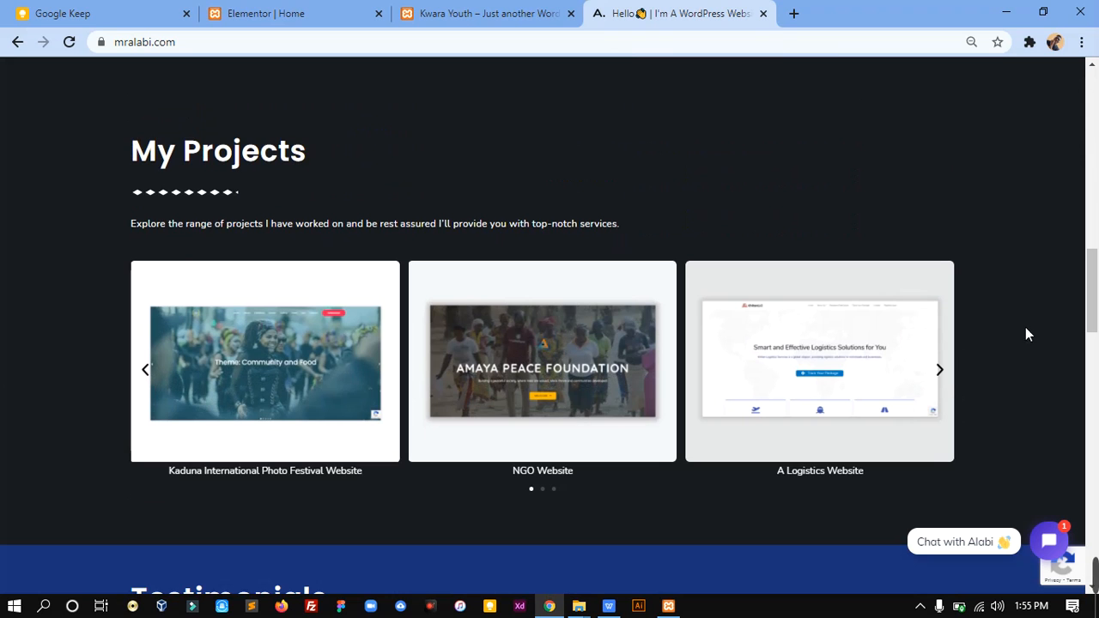
{"action": "left_click", "coordinate": [945, 373]}
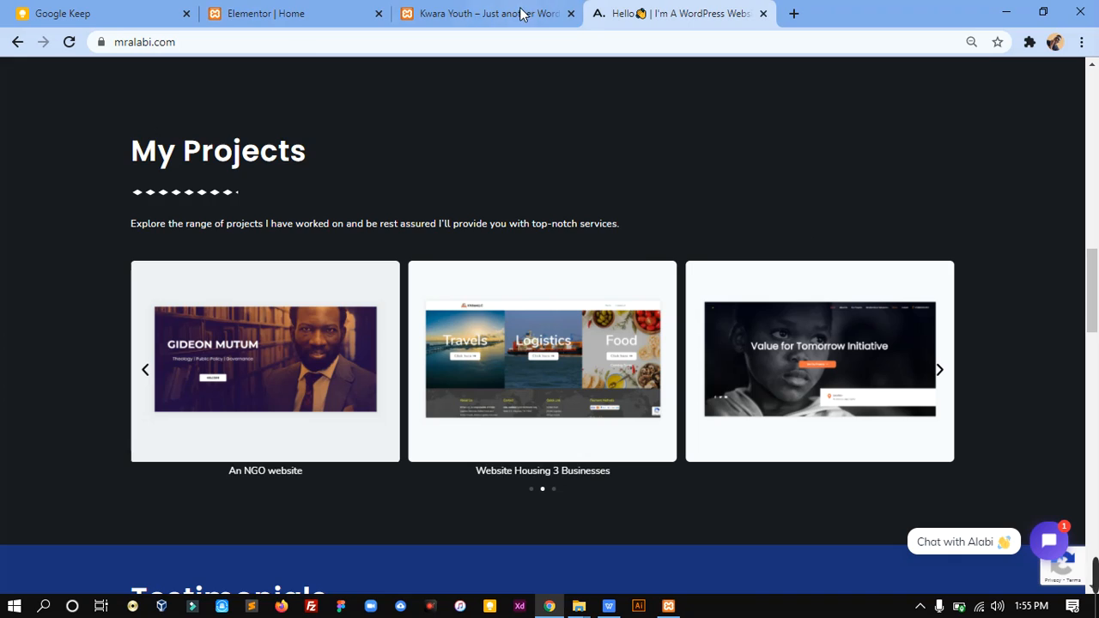
{"action": "left_click", "coordinate": [243, 8]}
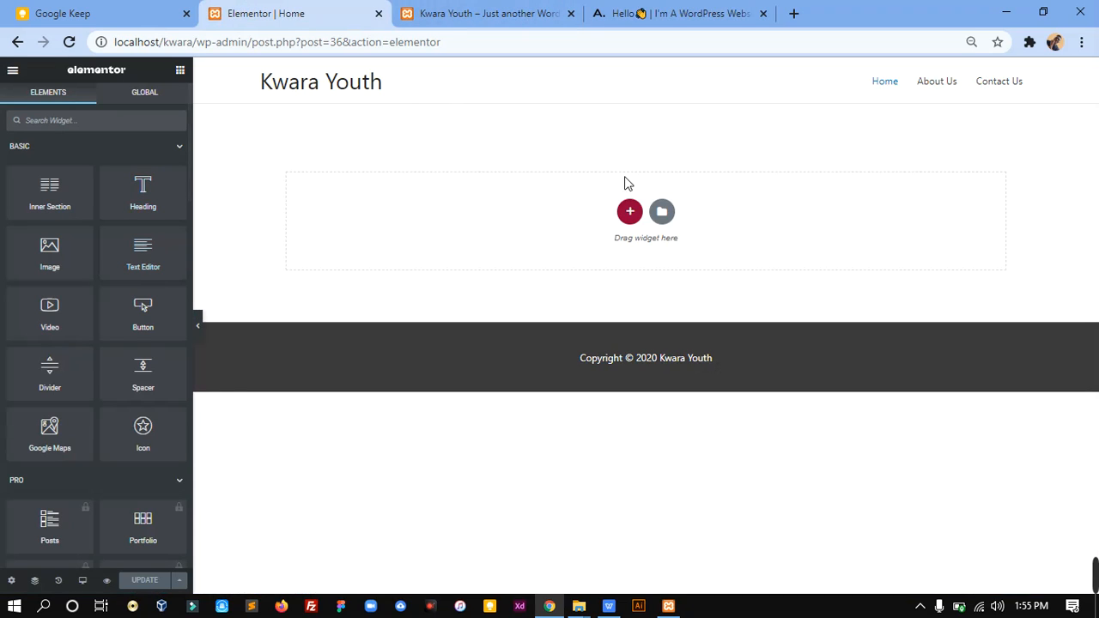
Step: Add a single-column section to the Home page and place an Image widget in it
{"action": "left_click", "coordinate": [629, 211]}
{"action": "left_click", "coordinate": [456, 256]}
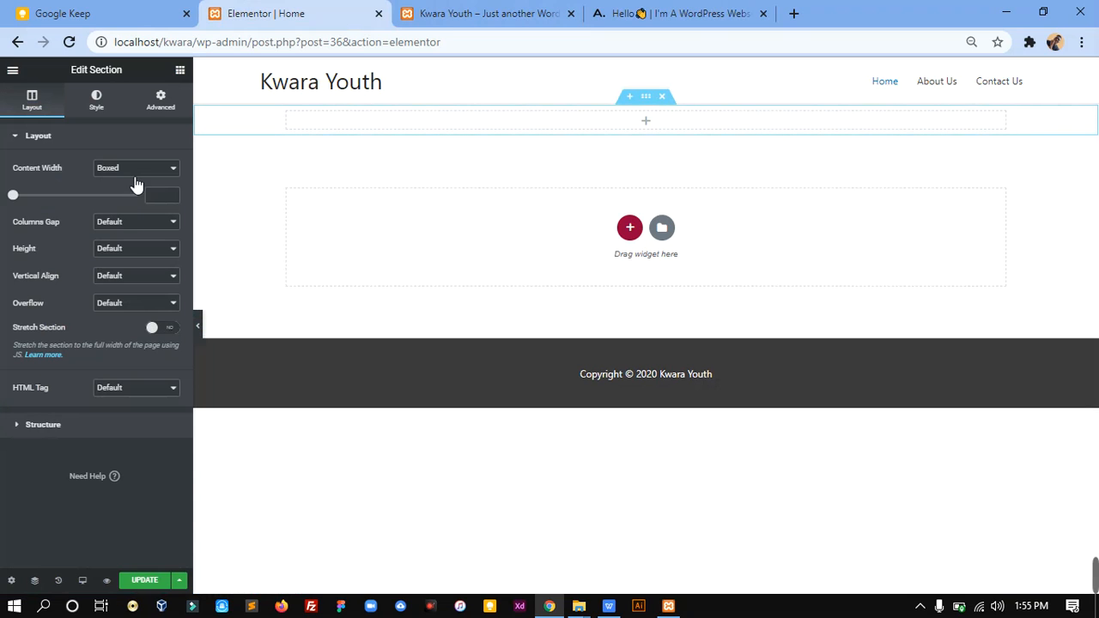
{"action": "left_click", "coordinate": [180, 69]}
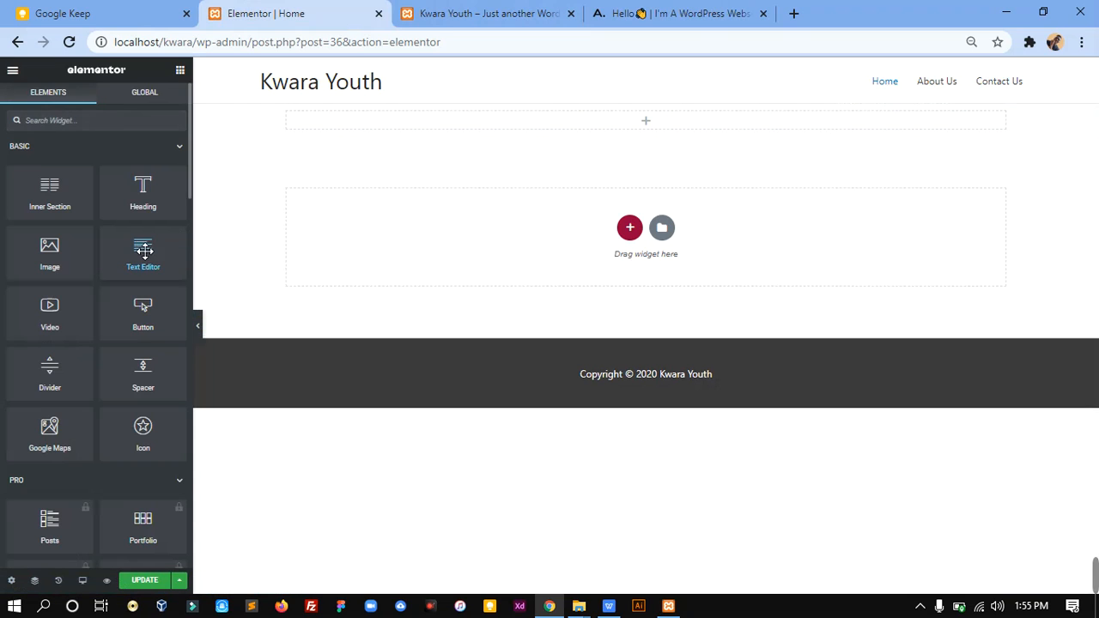
{"action": "left_click_drag", "start_coordinate": [61, 268], "coordinate": [596, 124]}
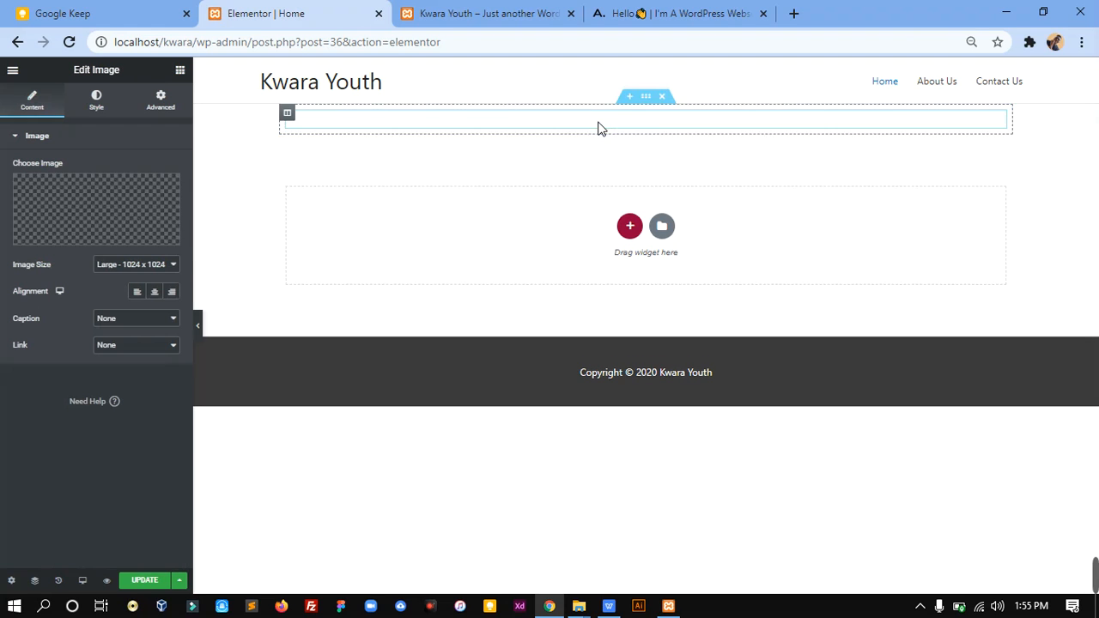
{"action": "scroll", "coordinate": [1097, 206], "scroll_direction": "down", "scroll_amount": 3}
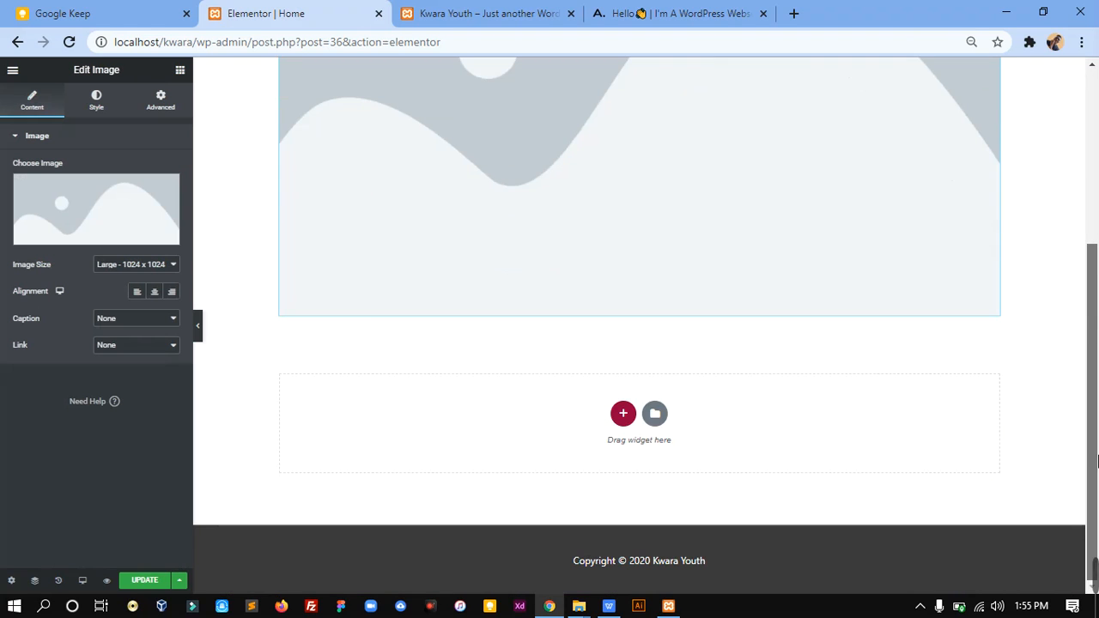
Step: Try placing a Heading widget below the image placeholder, and delete the heading
{"action": "left_click", "coordinate": [181, 70]}
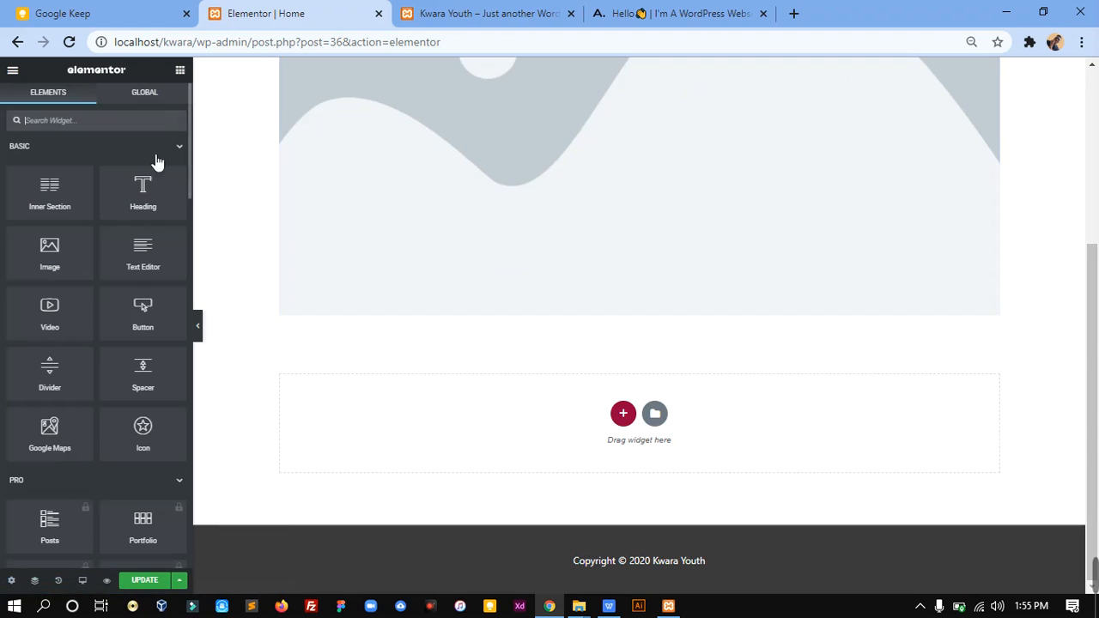
{"action": "left_click_drag", "start_coordinate": [143, 214], "coordinate": [475, 316]}
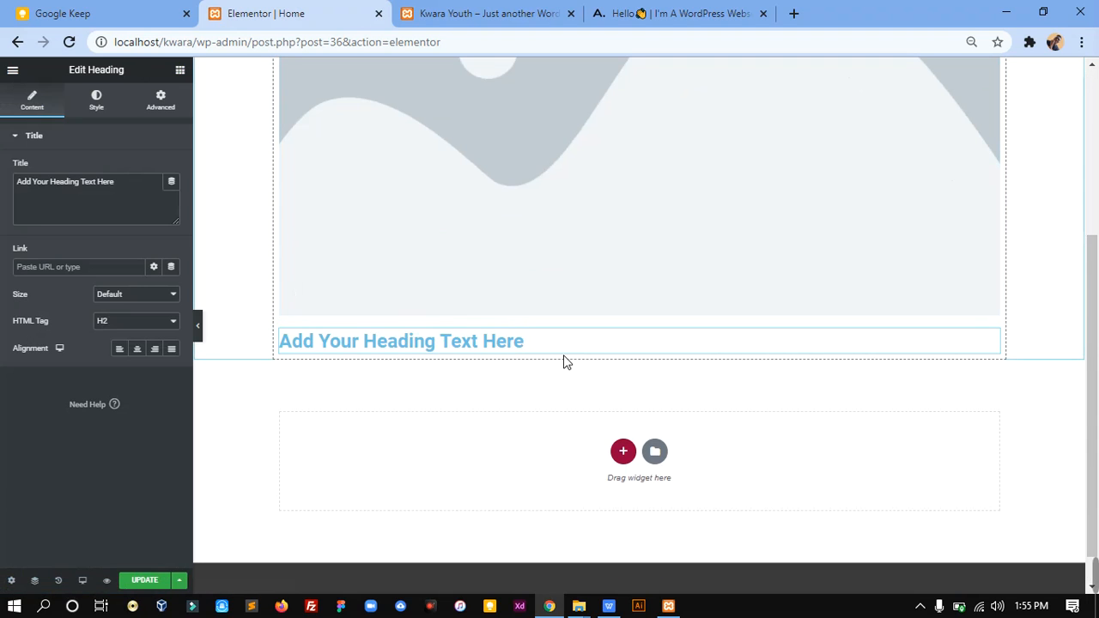
{"action": "left_click", "coordinate": [656, 349]}
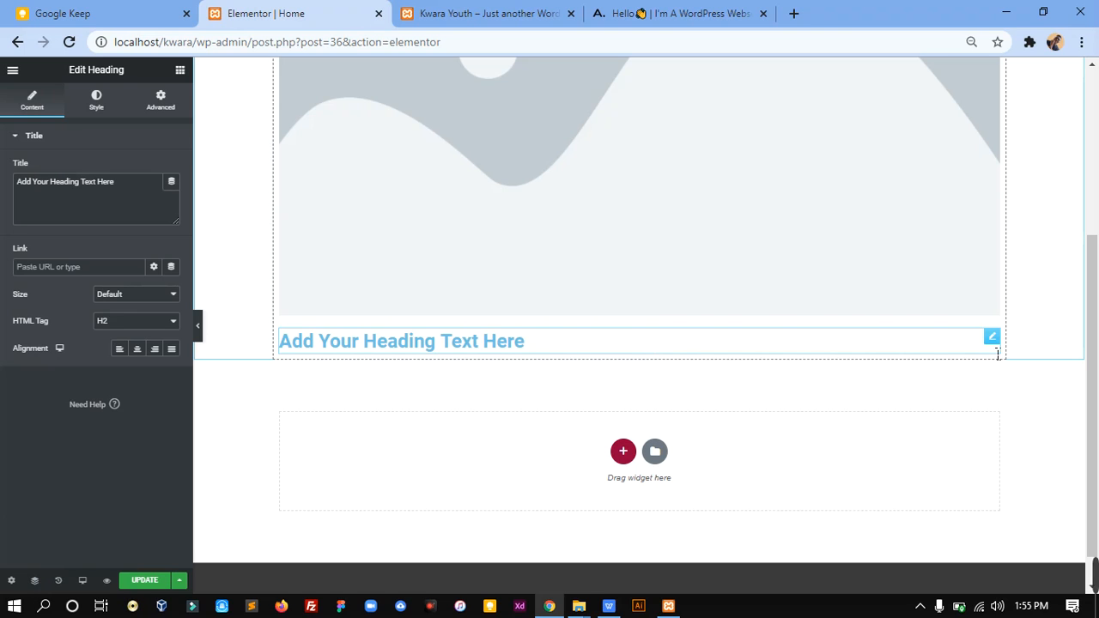
{"action": "right_click", "coordinate": [995, 339]}
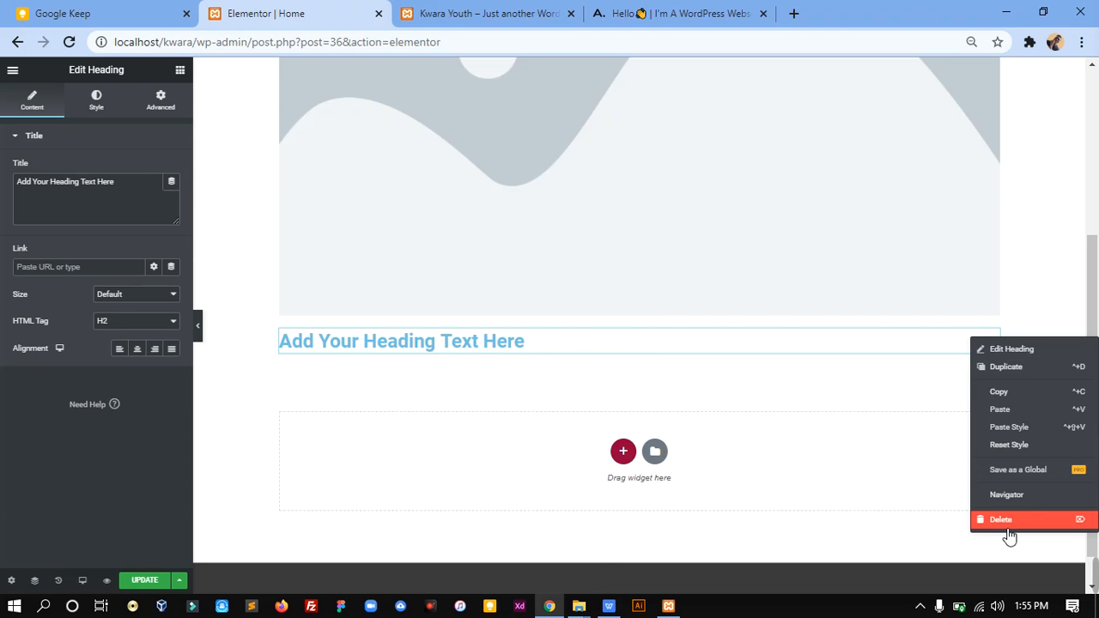
{"action": "left_click", "coordinate": [1005, 519]}
Step: Delete the section containing the image placeholder from the Home page
{"action": "left_click_drag", "start_coordinate": [1094, 378], "coordinate": [1097, 206]}
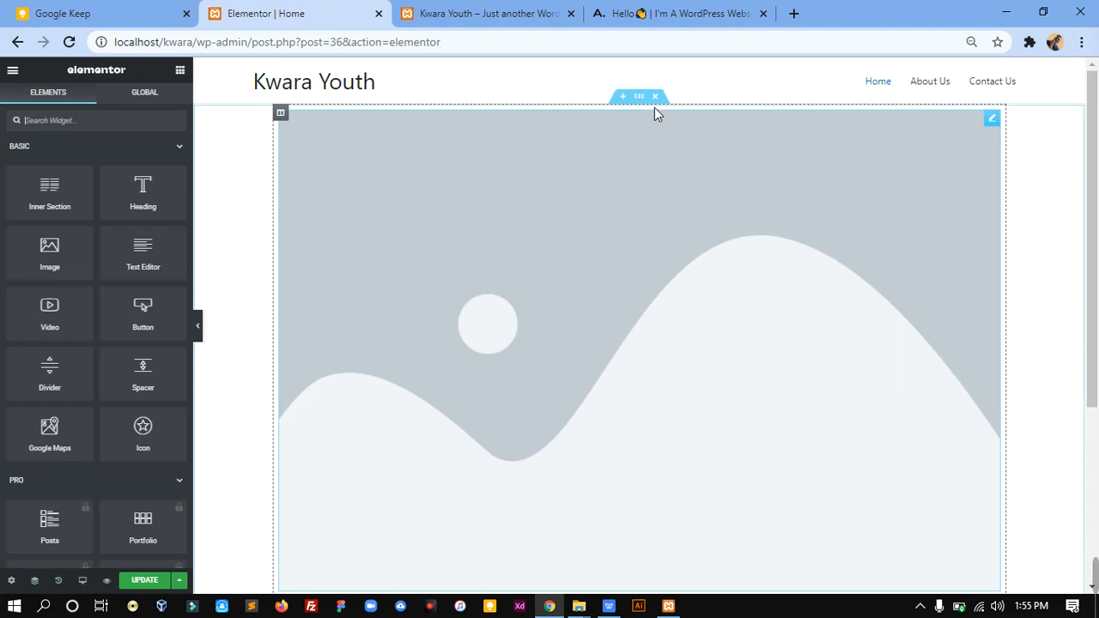
{"action": "left_click", "coordinate": [656, 96]}
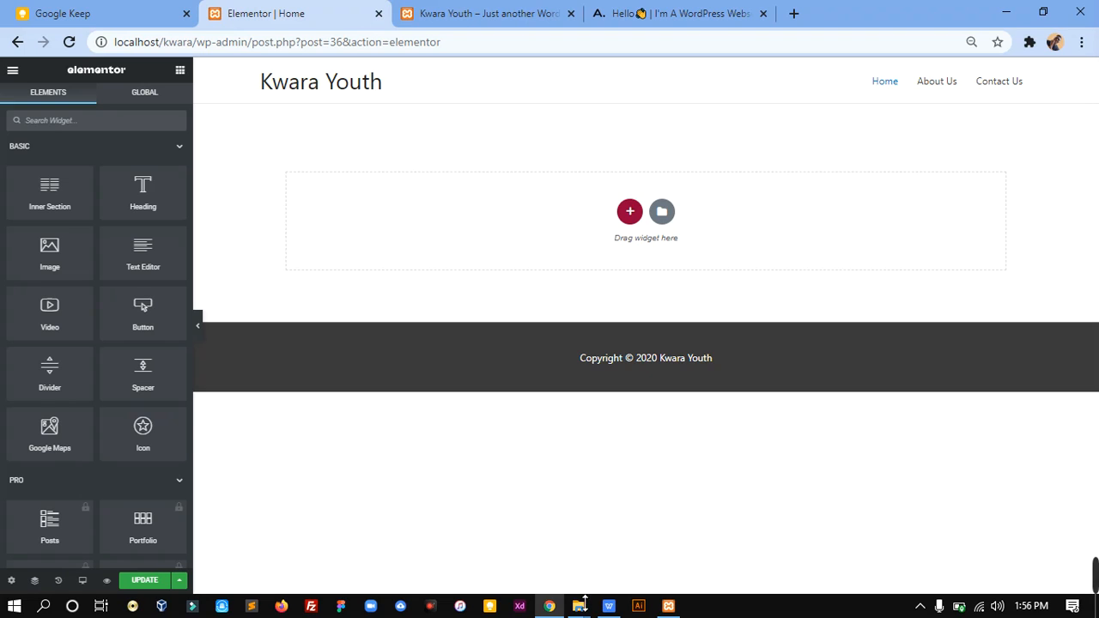
{"action": "mouse_move", "coordinate": [1096, 556]}
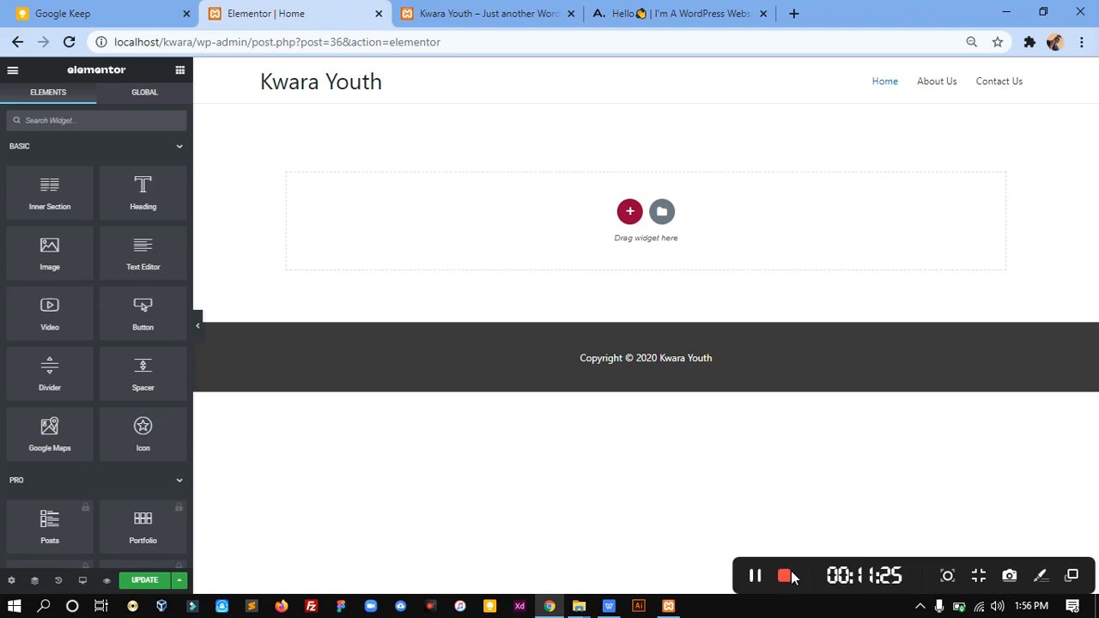